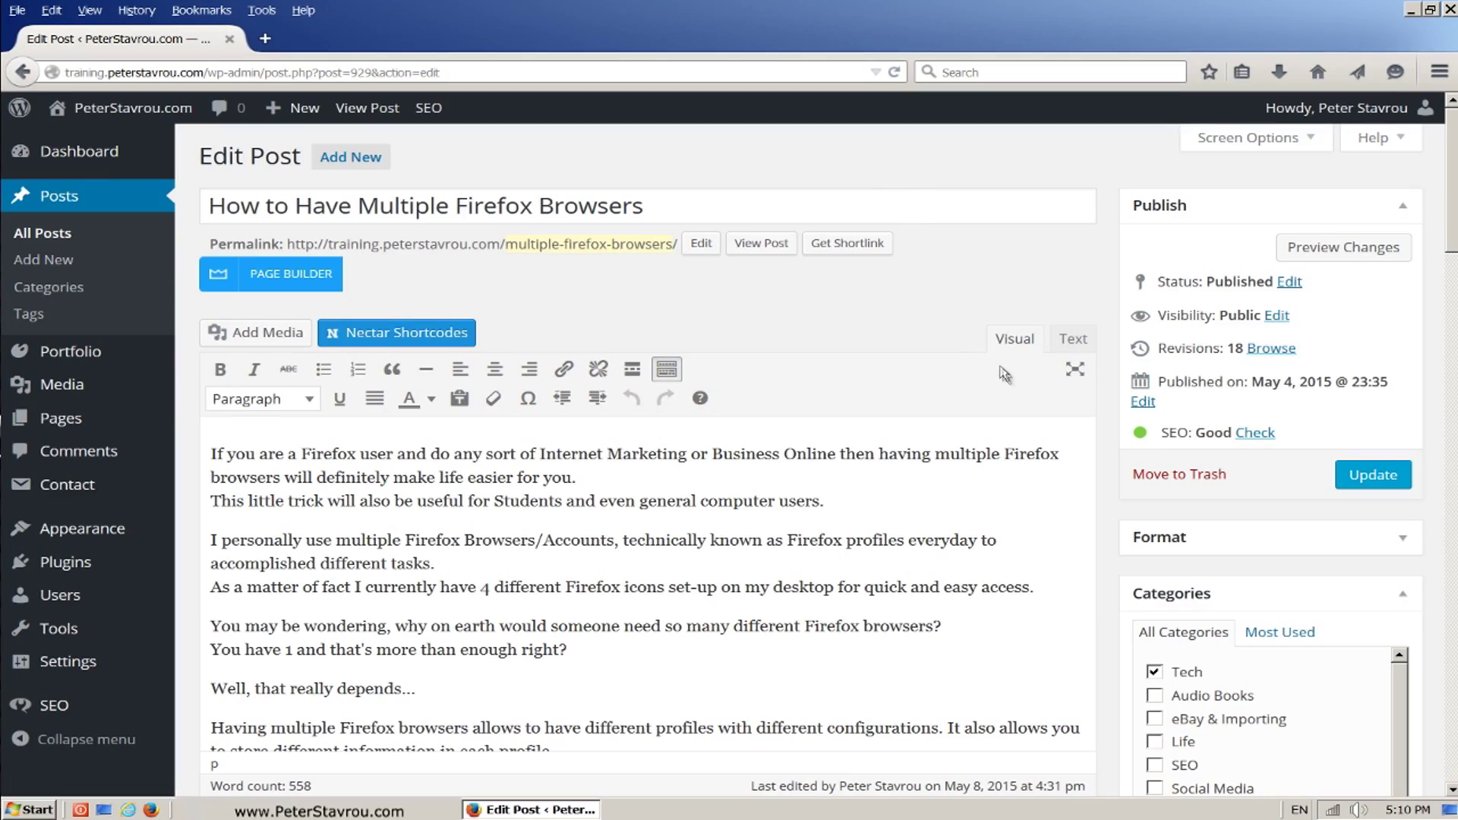
# Step: Point out the post's Good SEO rating, then scroll down to the WordPress SEO by Yoast box
pyautogui.moveTo(1154, 440); pyautogui.dragTo(1282, 443)
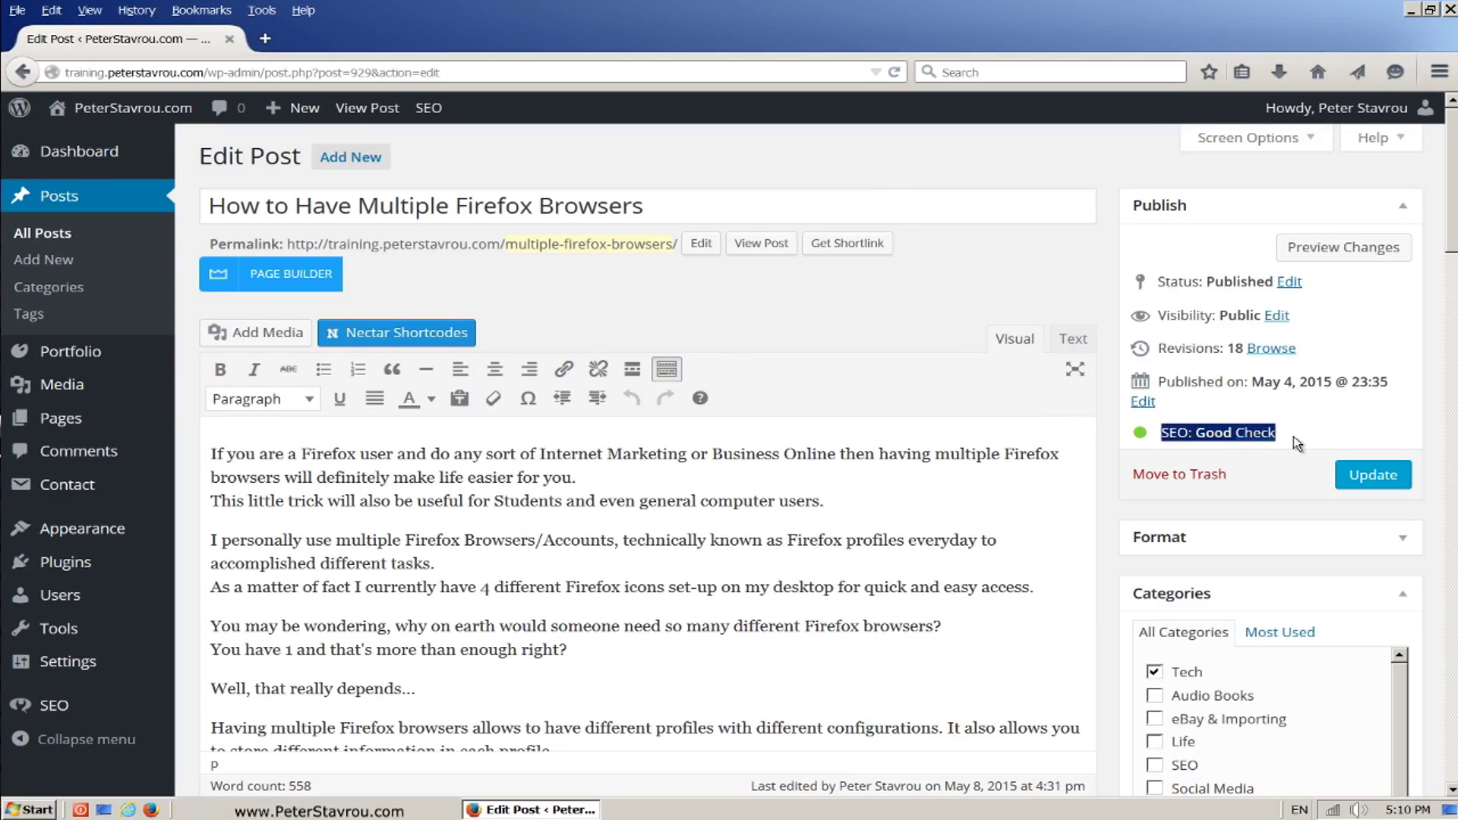
pyautogui.click(1293, 436)
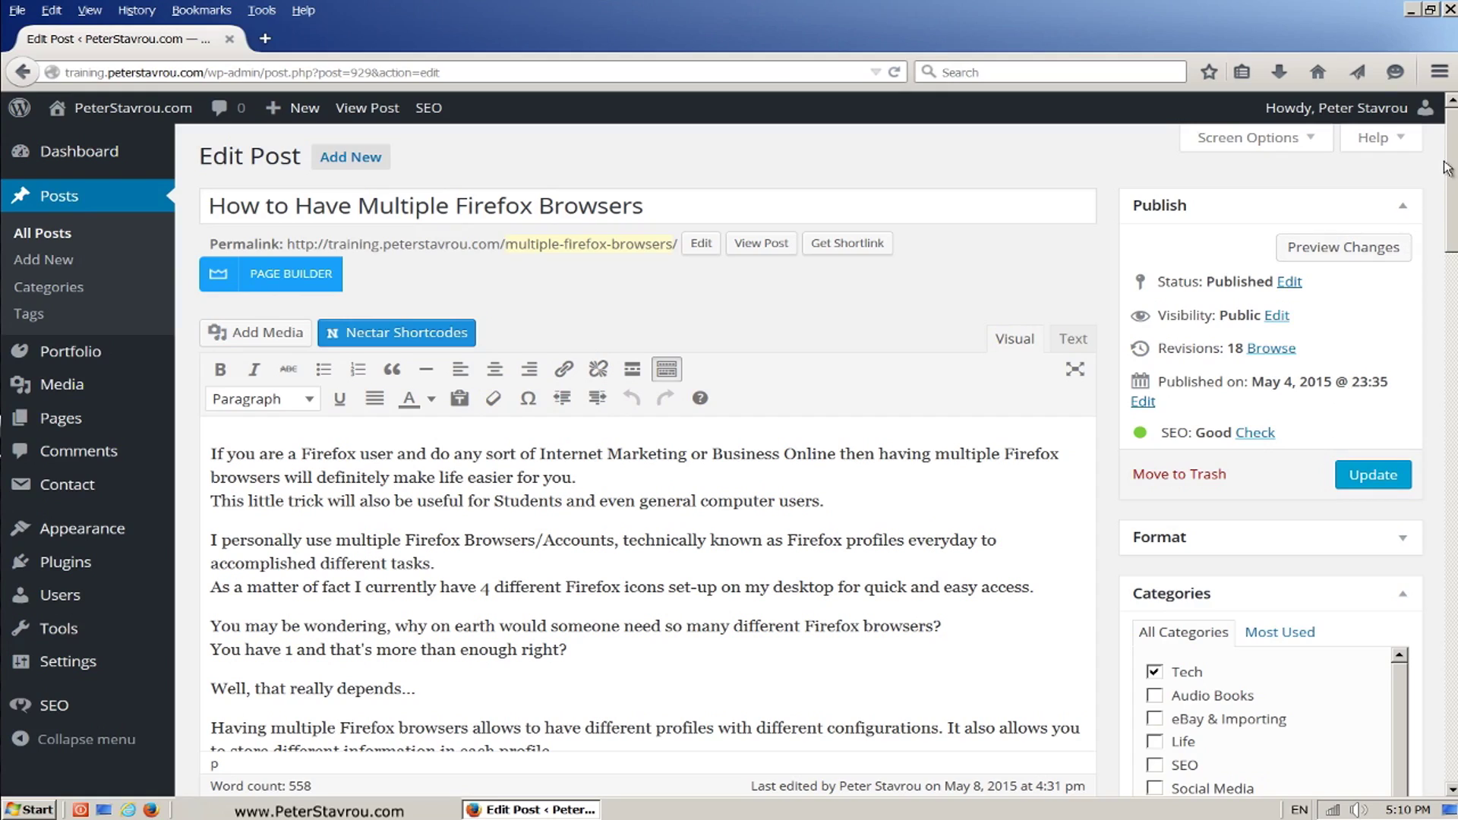
pyautogui.scroll(-5, 1449, 152)
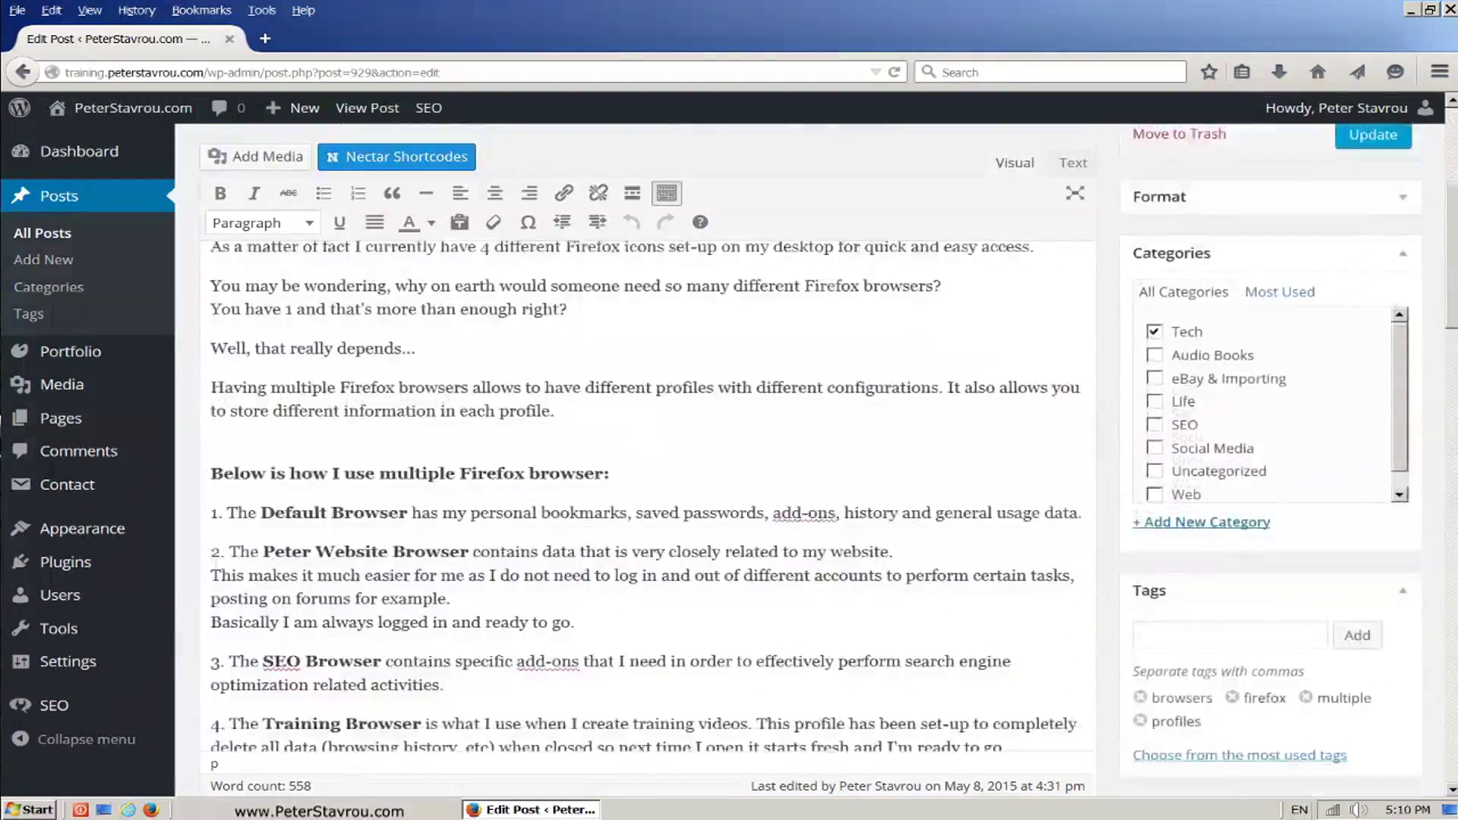
pyautogui.scroll(-8, 1450, 152)
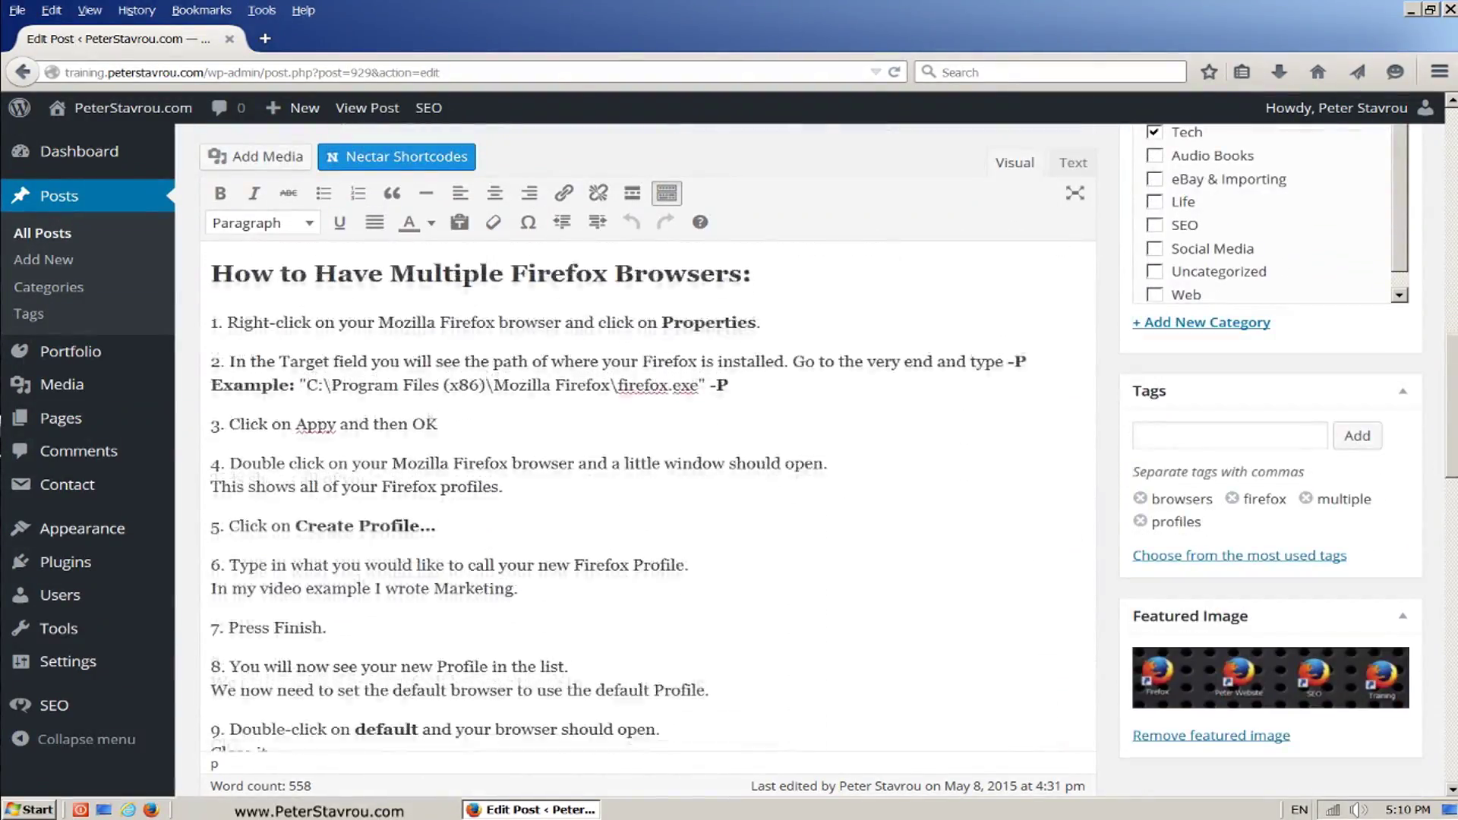
pyautogui.scroll(-7, 1452, 476)
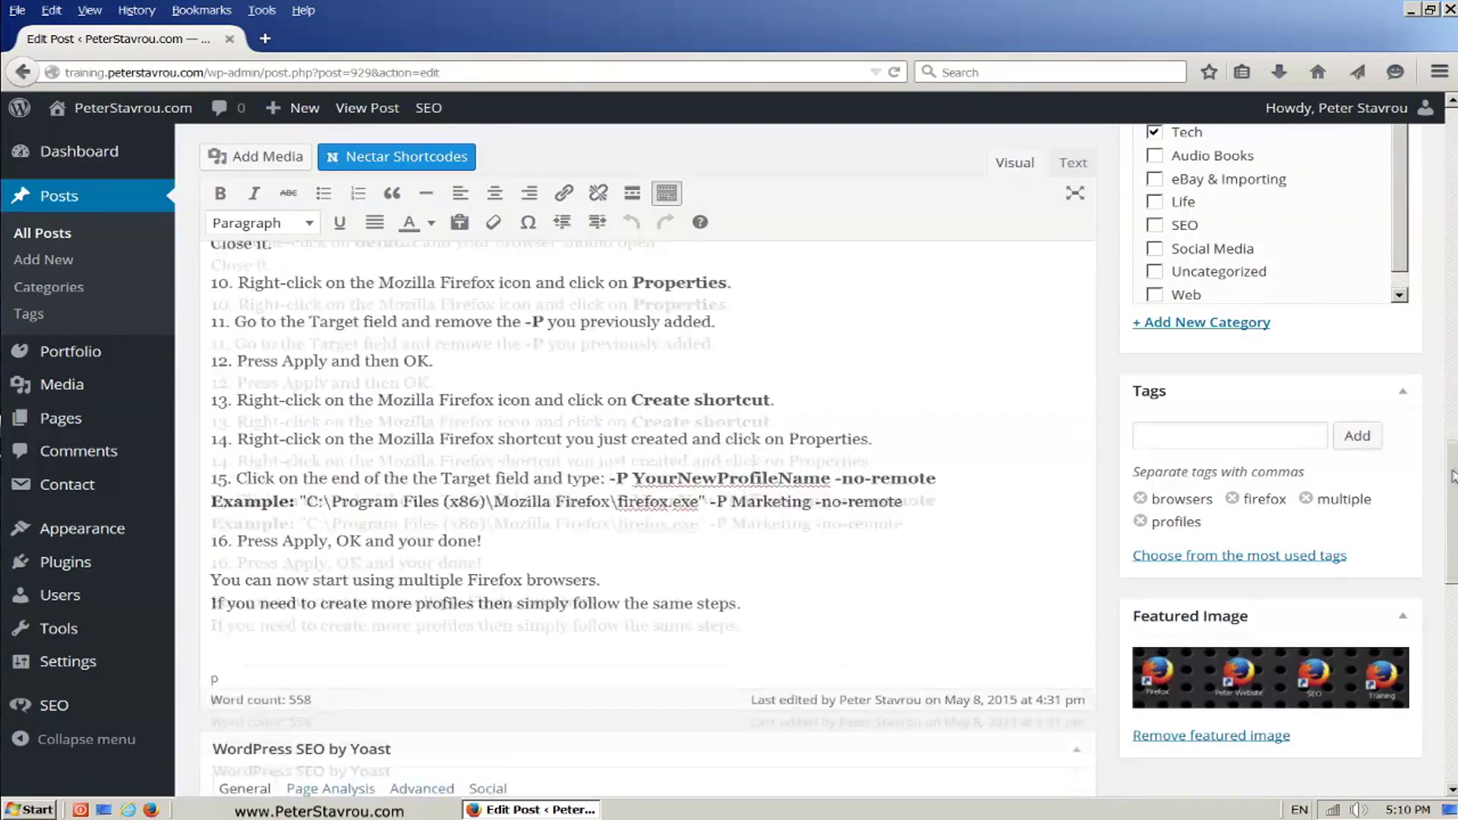
pyautogui.scroll(-5, 1452, 476)
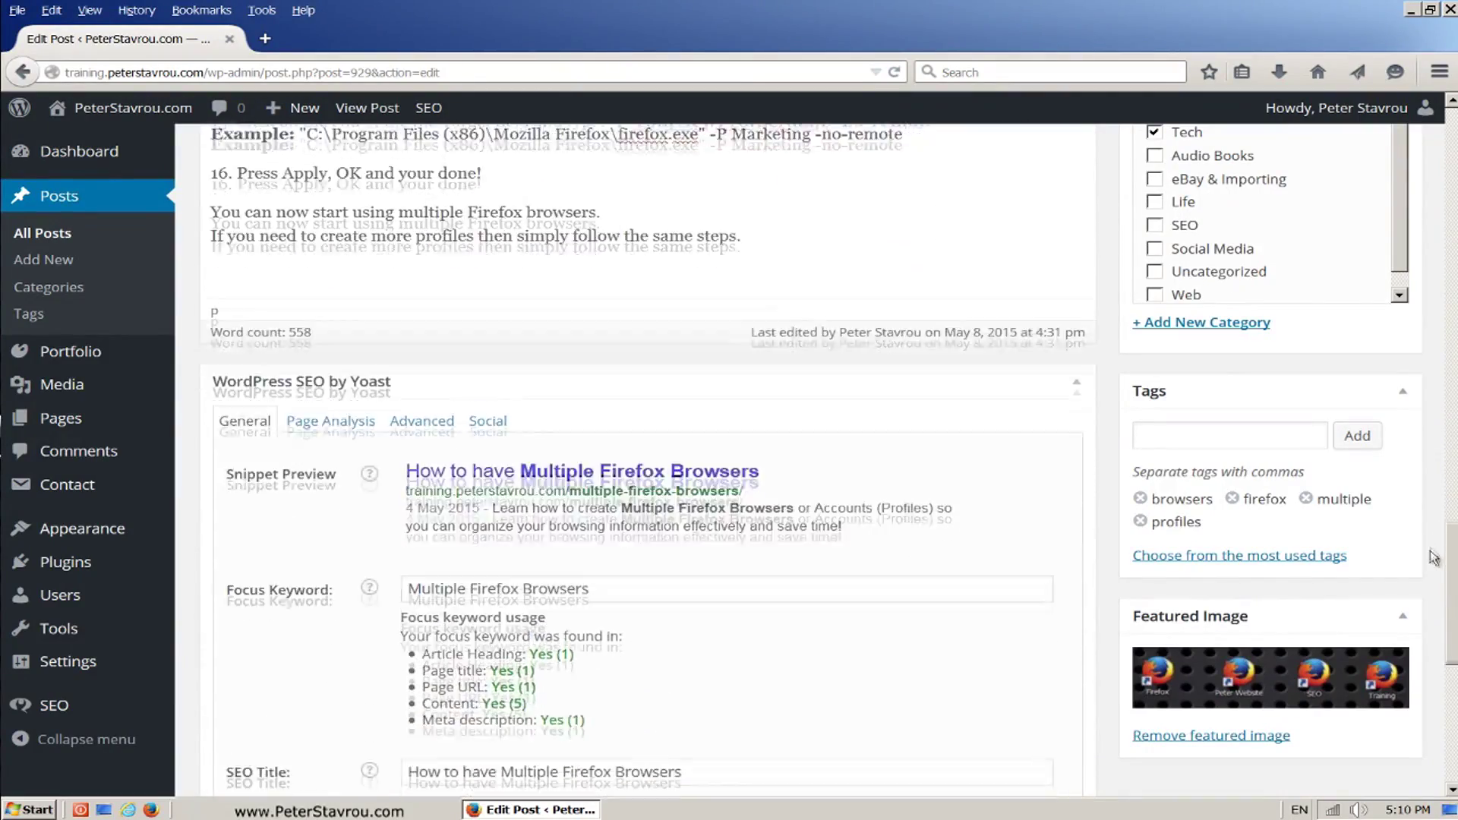
pyautogui.scroll(-3, 1433, 557)
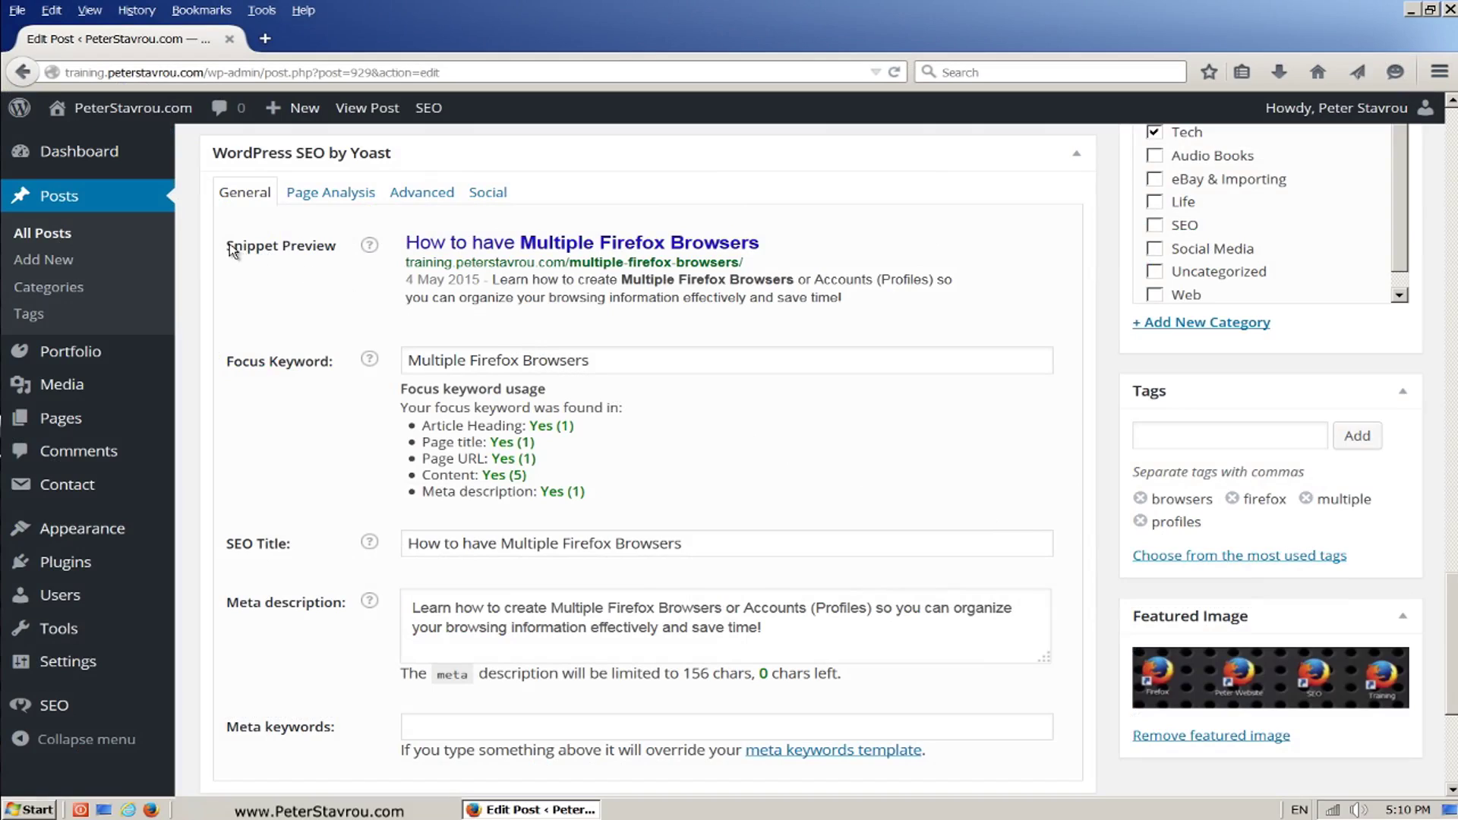
pyautogui.moveTo(228, 248); pyautogui.dragTo(347, 249)
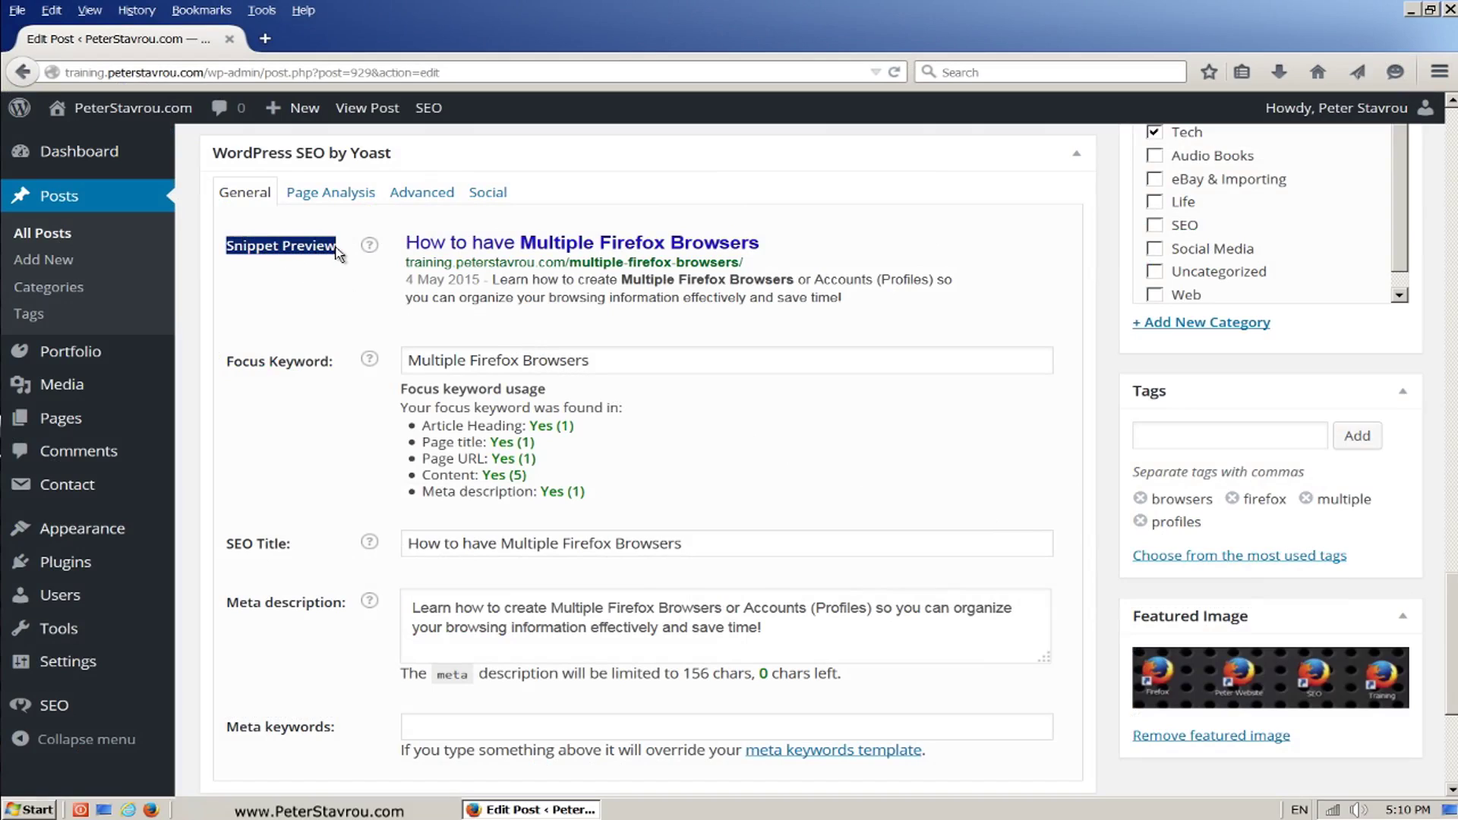
pyautogui.click(351, 283)
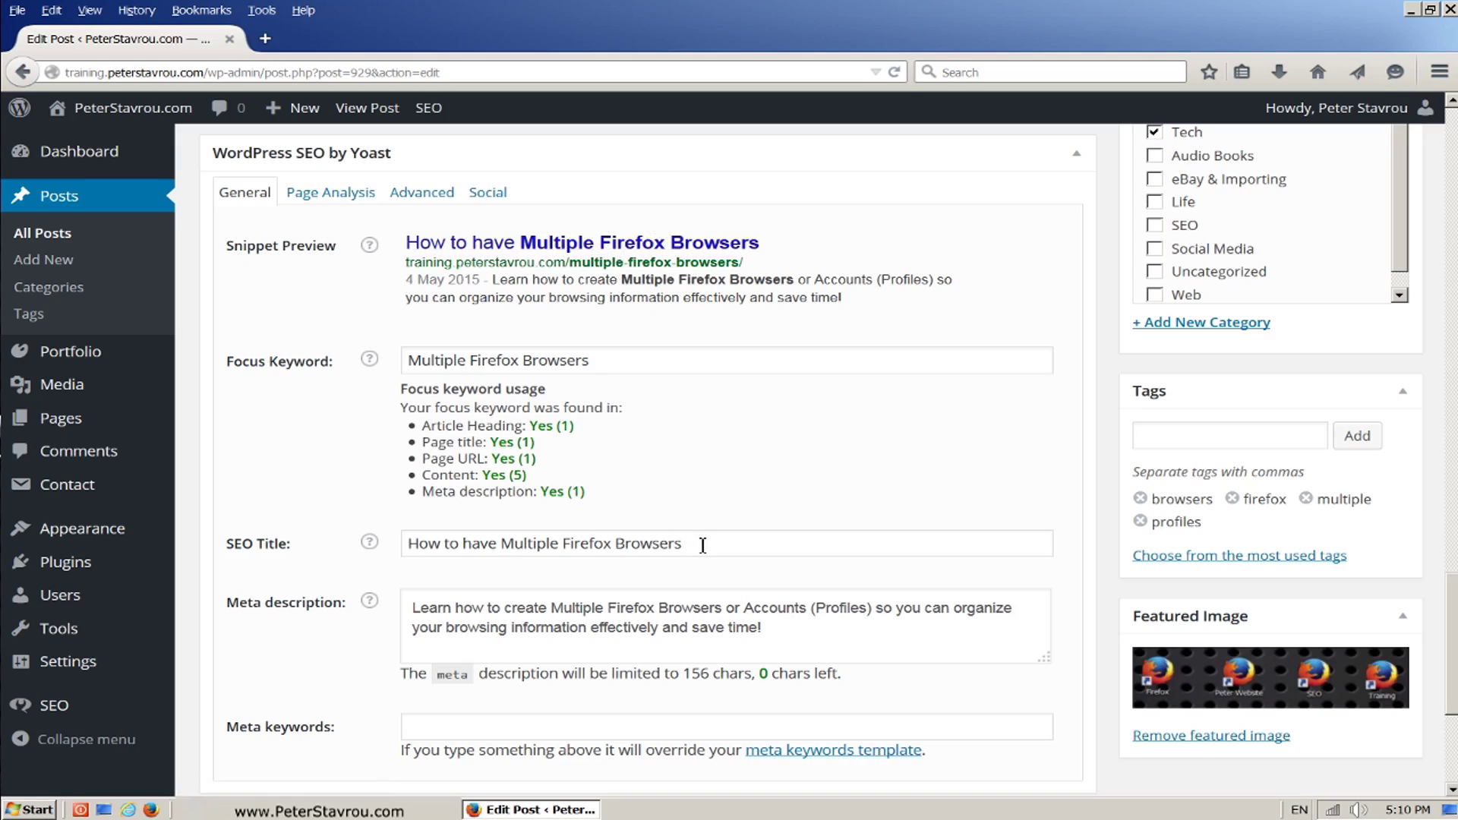
pyautogui.moveTo(702, 545); pyautogui.dragTo(394, 550)
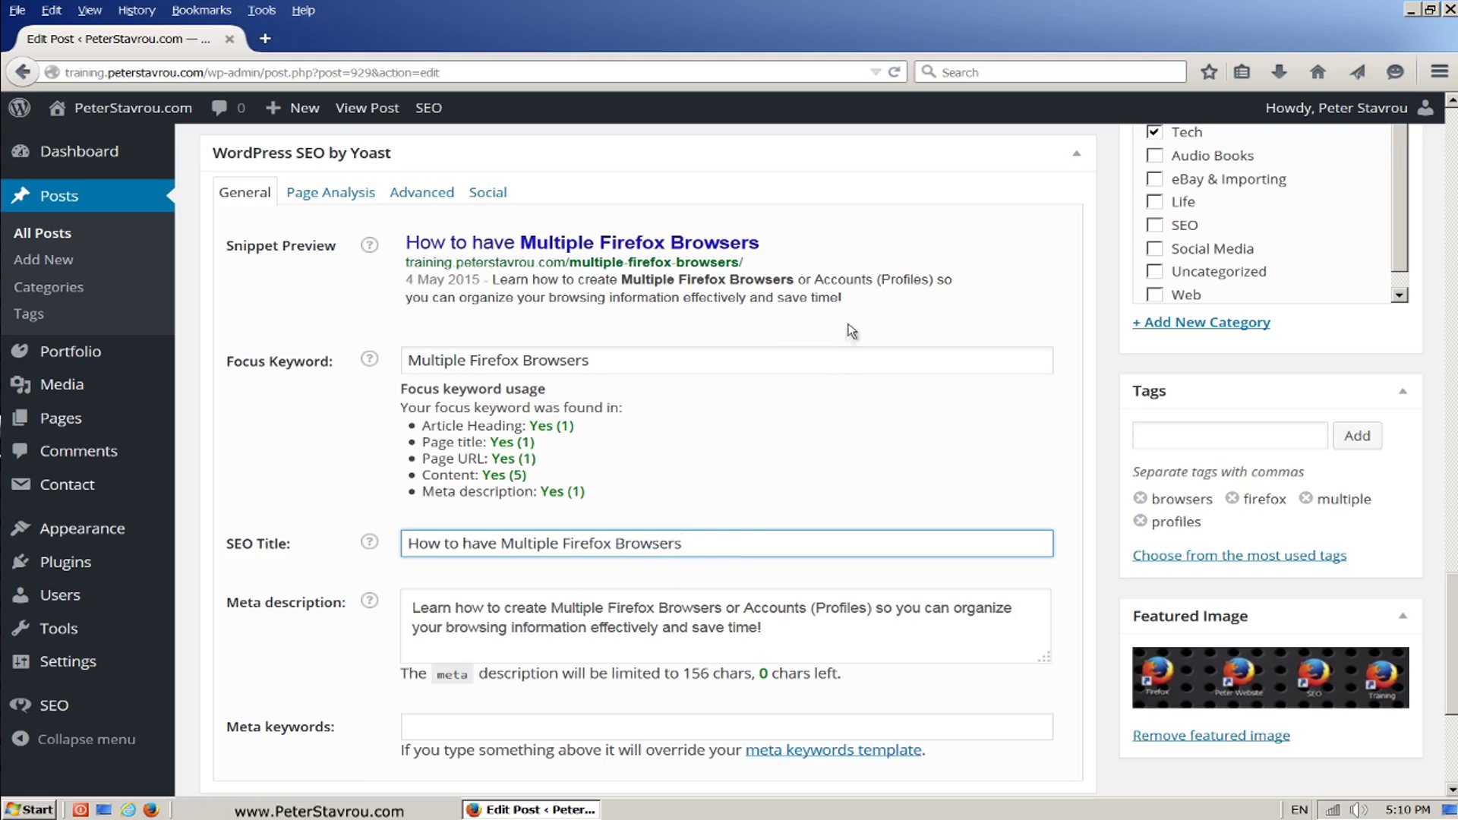
pyautogui.moveTo(843, 298); pyautogui.dragTo(492, 279)
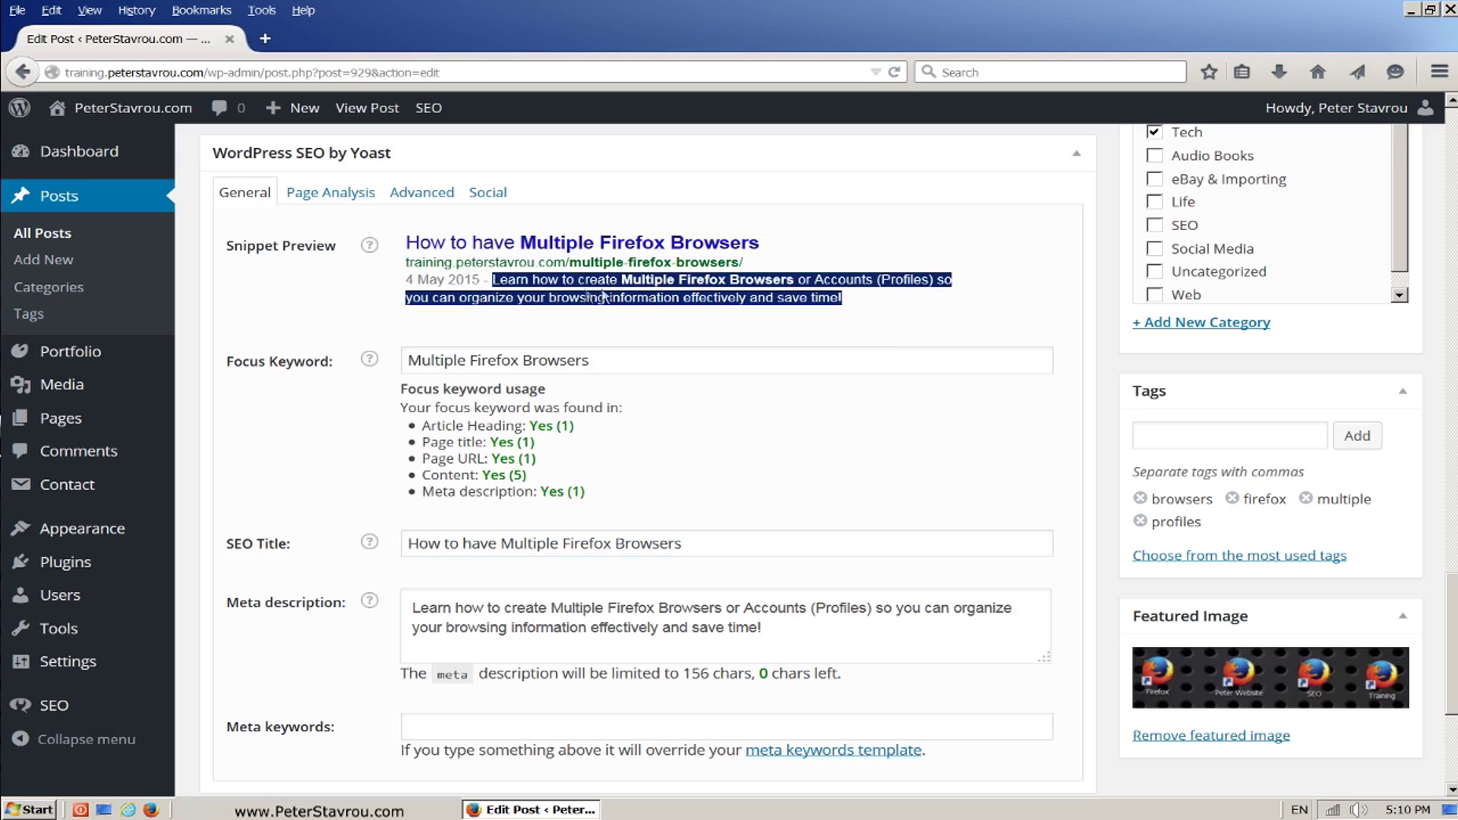
pyautogui.click(857, 307)
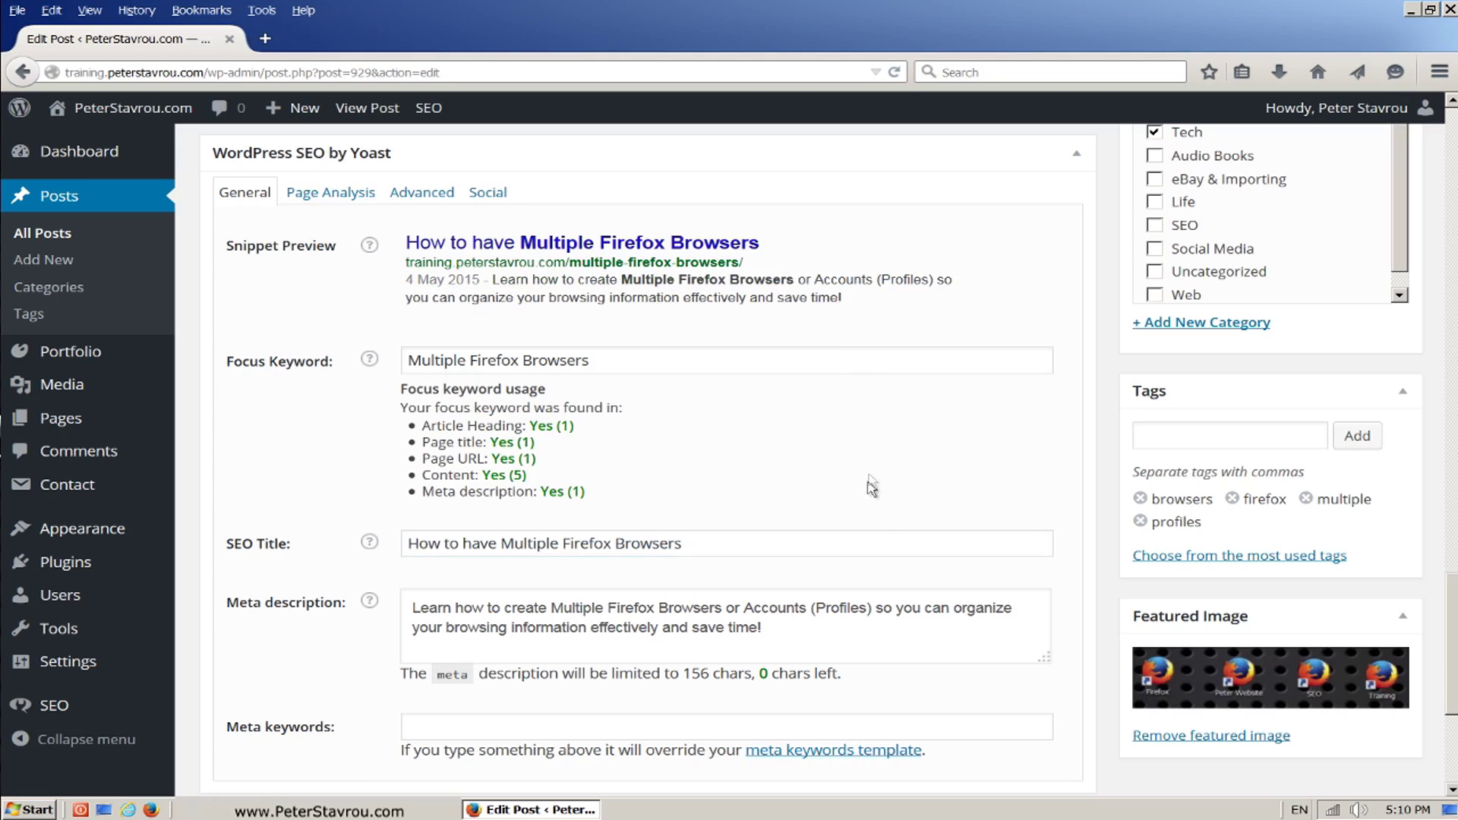
pyautogui.moveTo(802, 638); pyautogui.dragTo(402, 595)
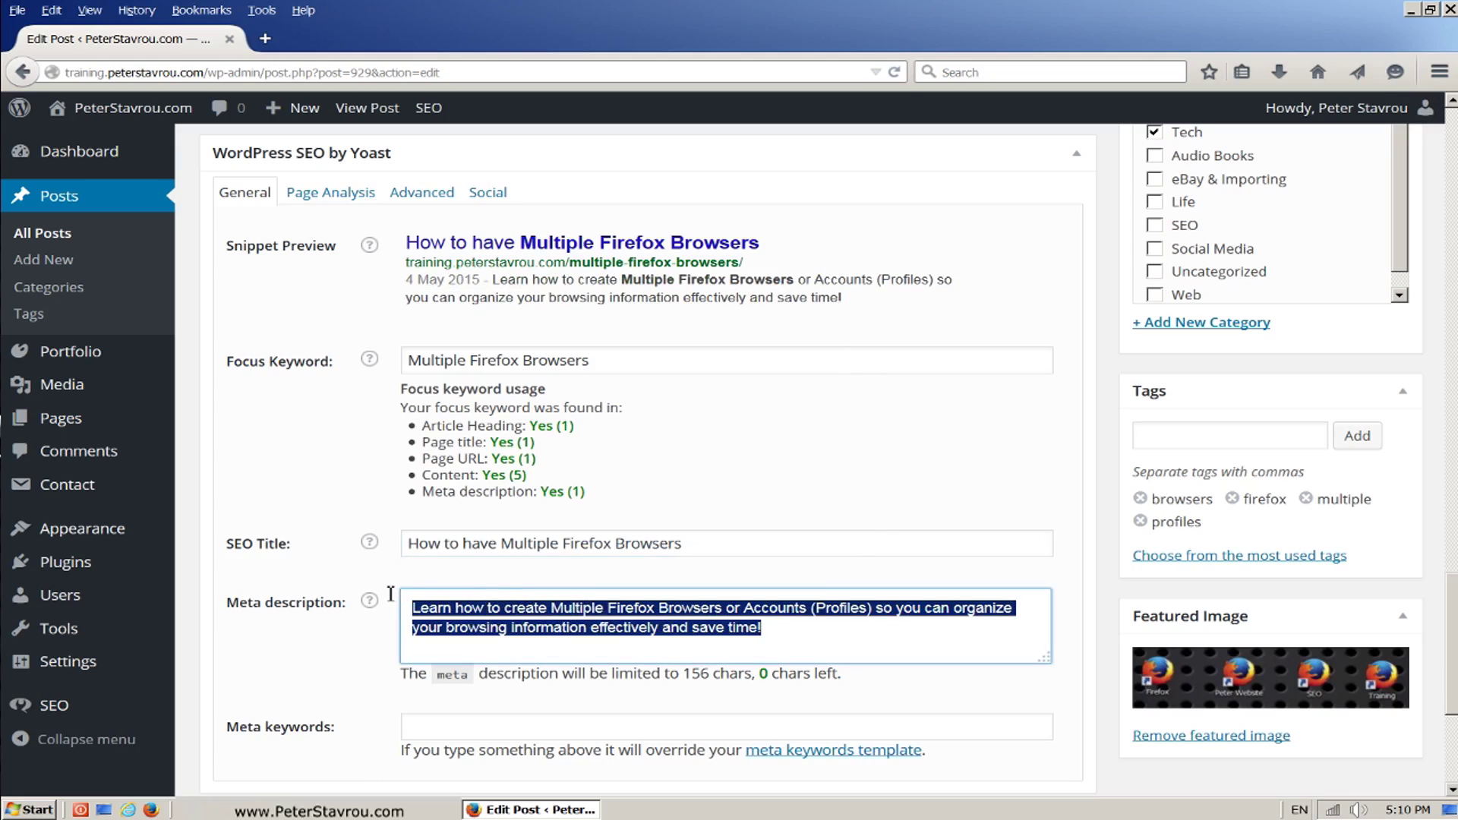
pyautogui.click(763, 584)
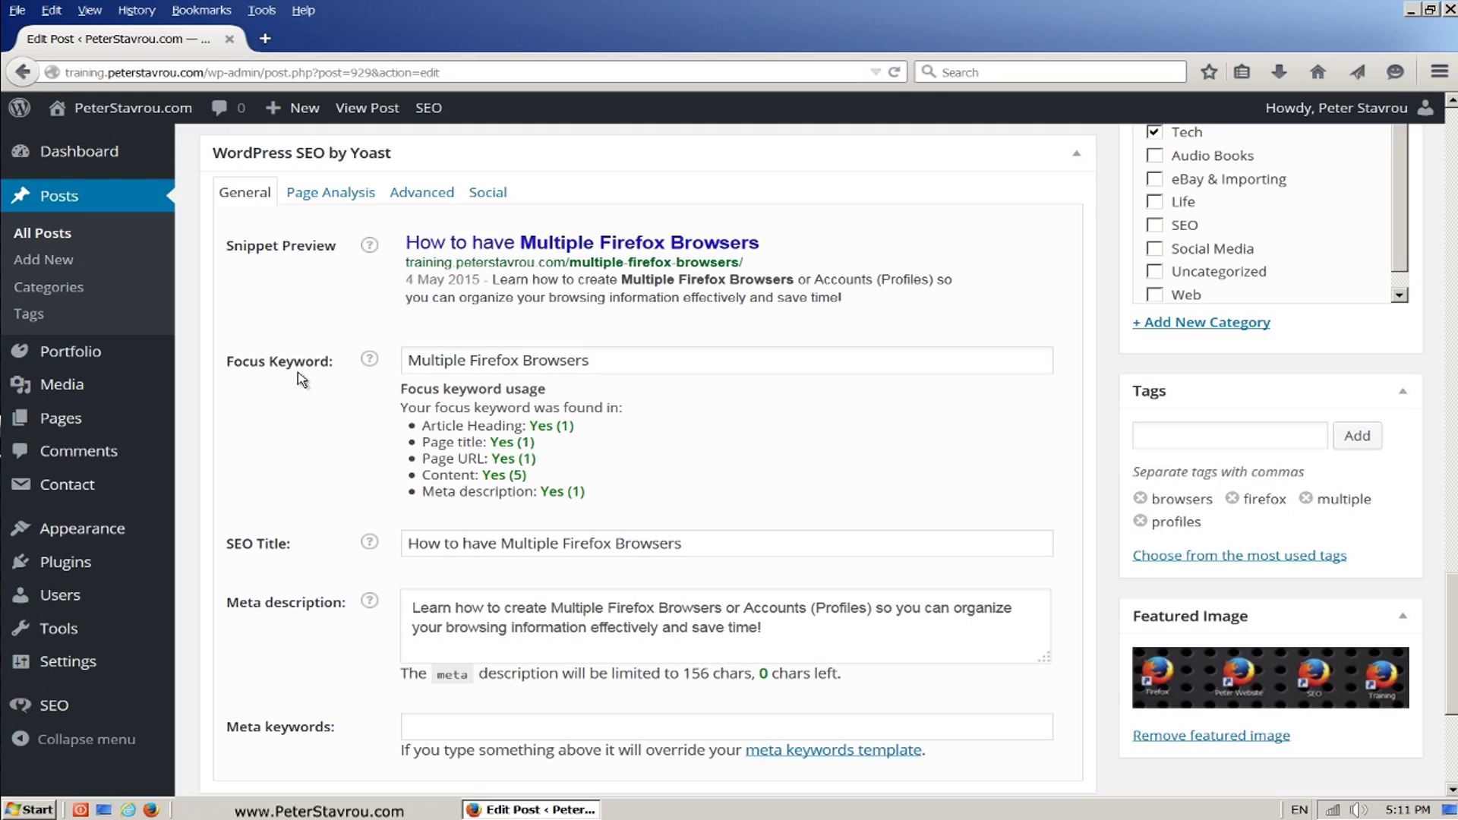
pyautogui.moveTo(630, 361); pyautogui.dragTo(402, 360)
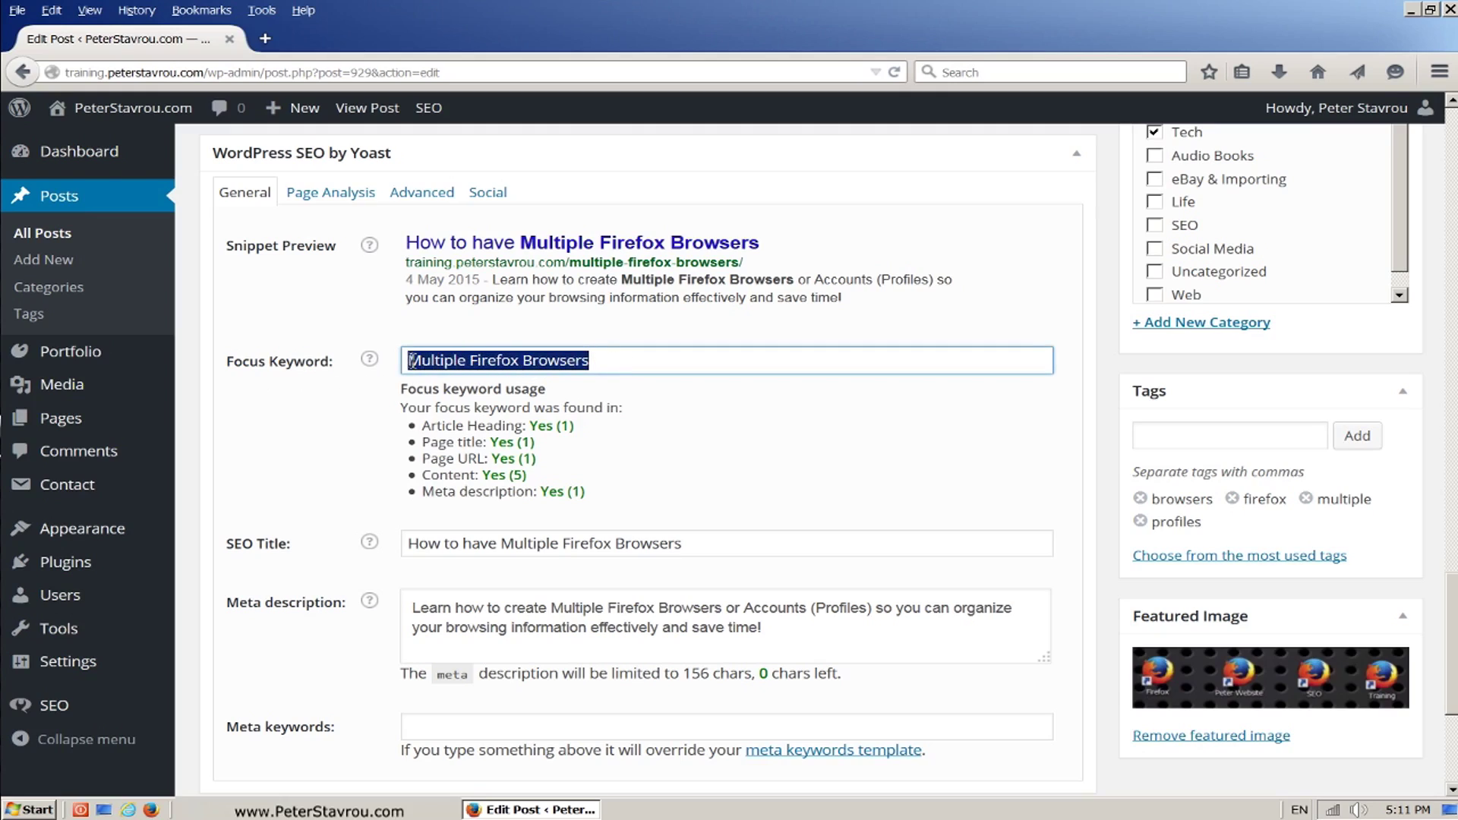
pyautogui.click(637, 361)
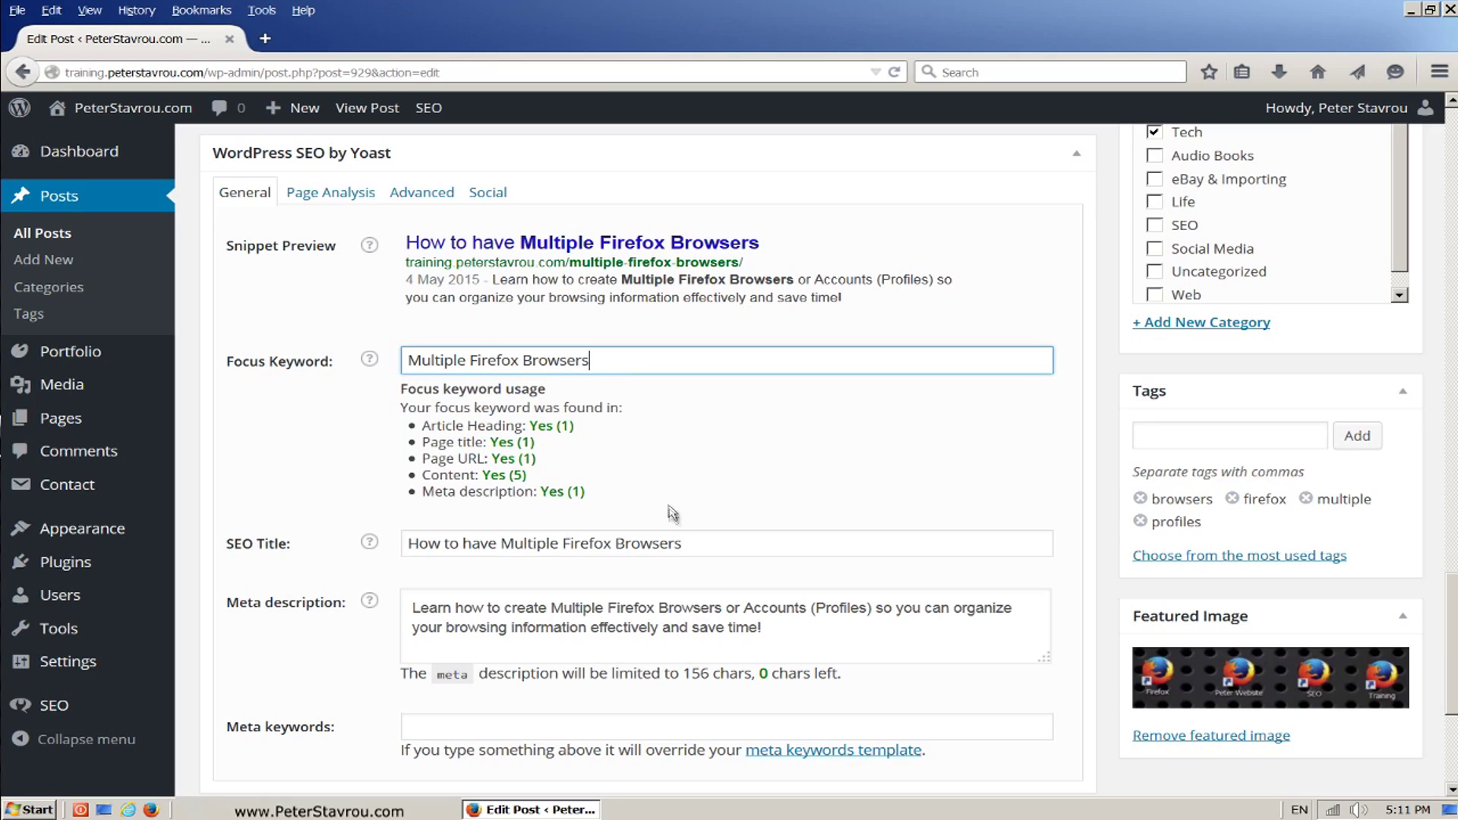
pyautogui.click(693, 548)
pyautogui.moveTo(694, 549); pyautogui.dragTo(502, 542)
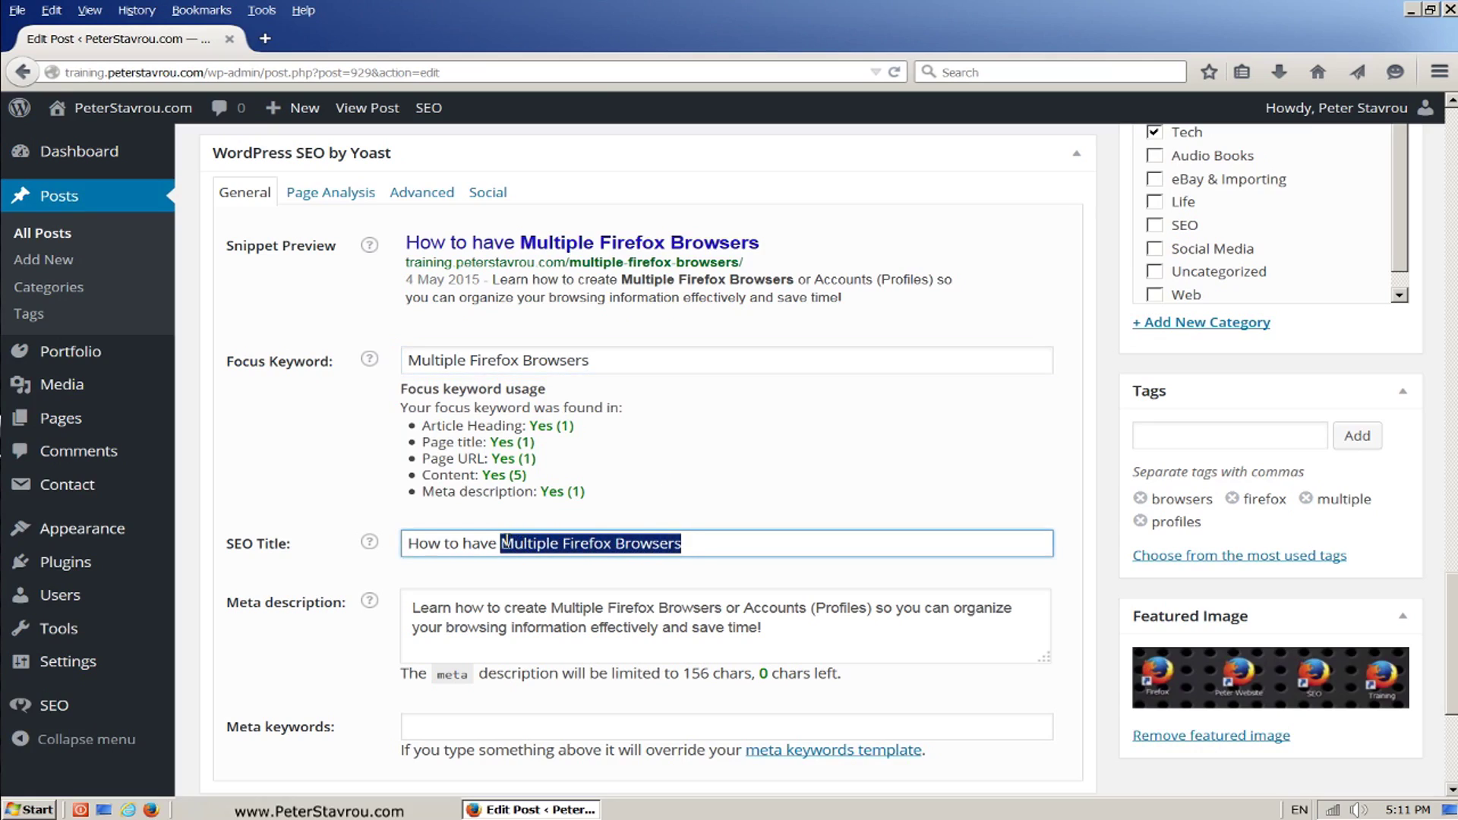
pyautogui.click(721, 544)
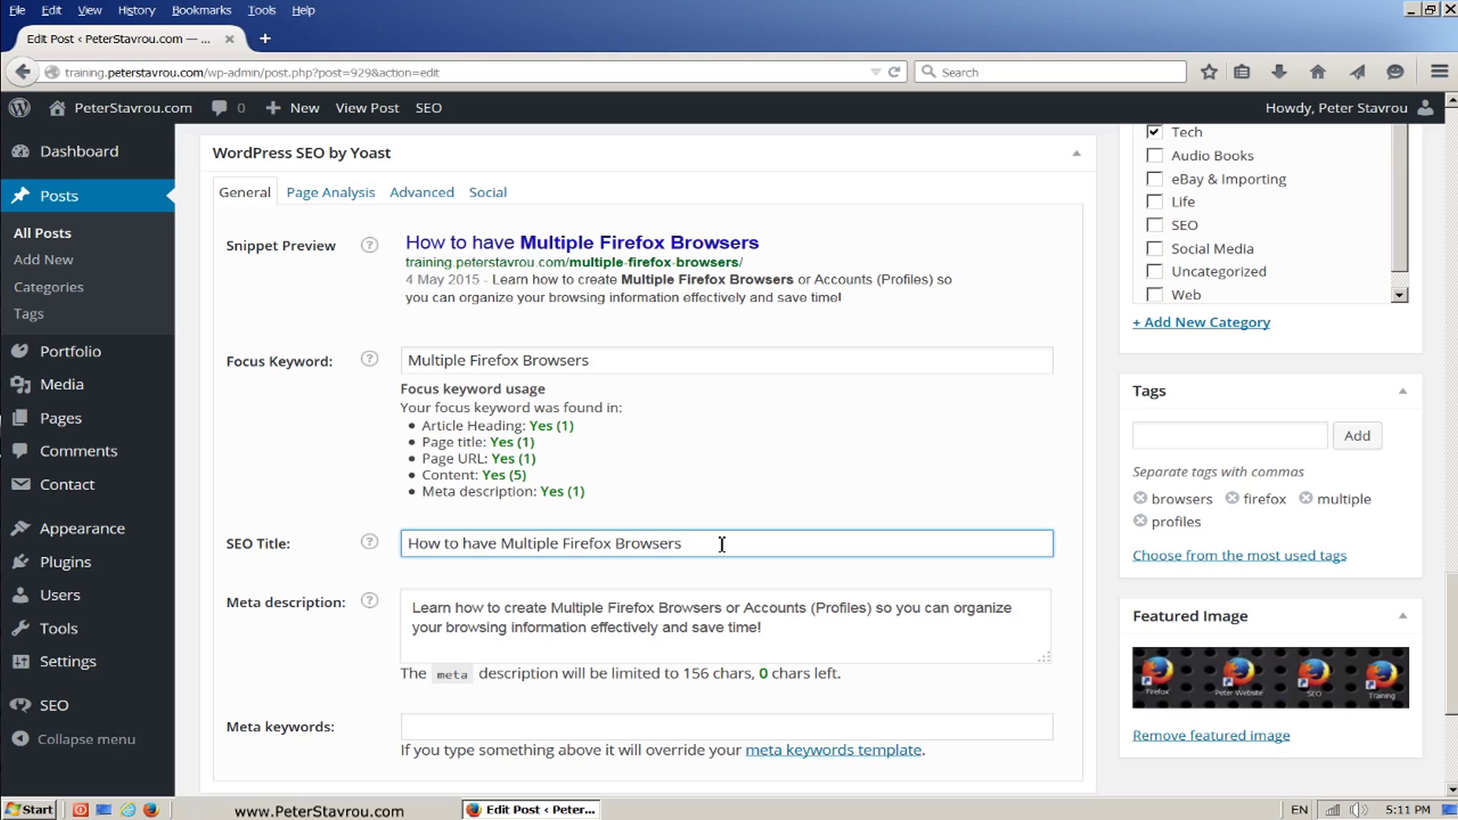
pyautogui.moveTo(552, 607); pyautogui.dragTo(723, 607)
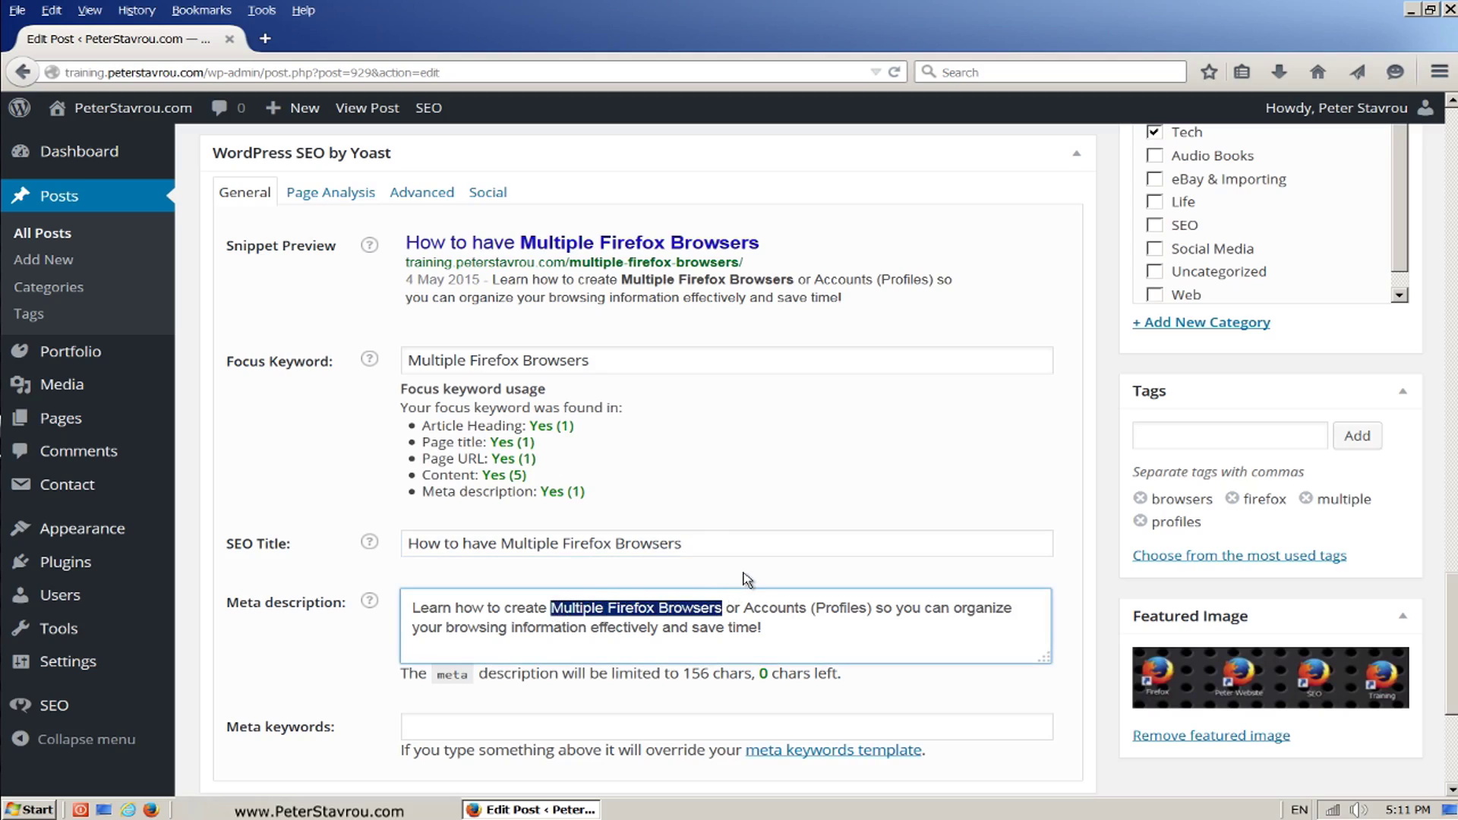
pyautogui.click(749, 581)
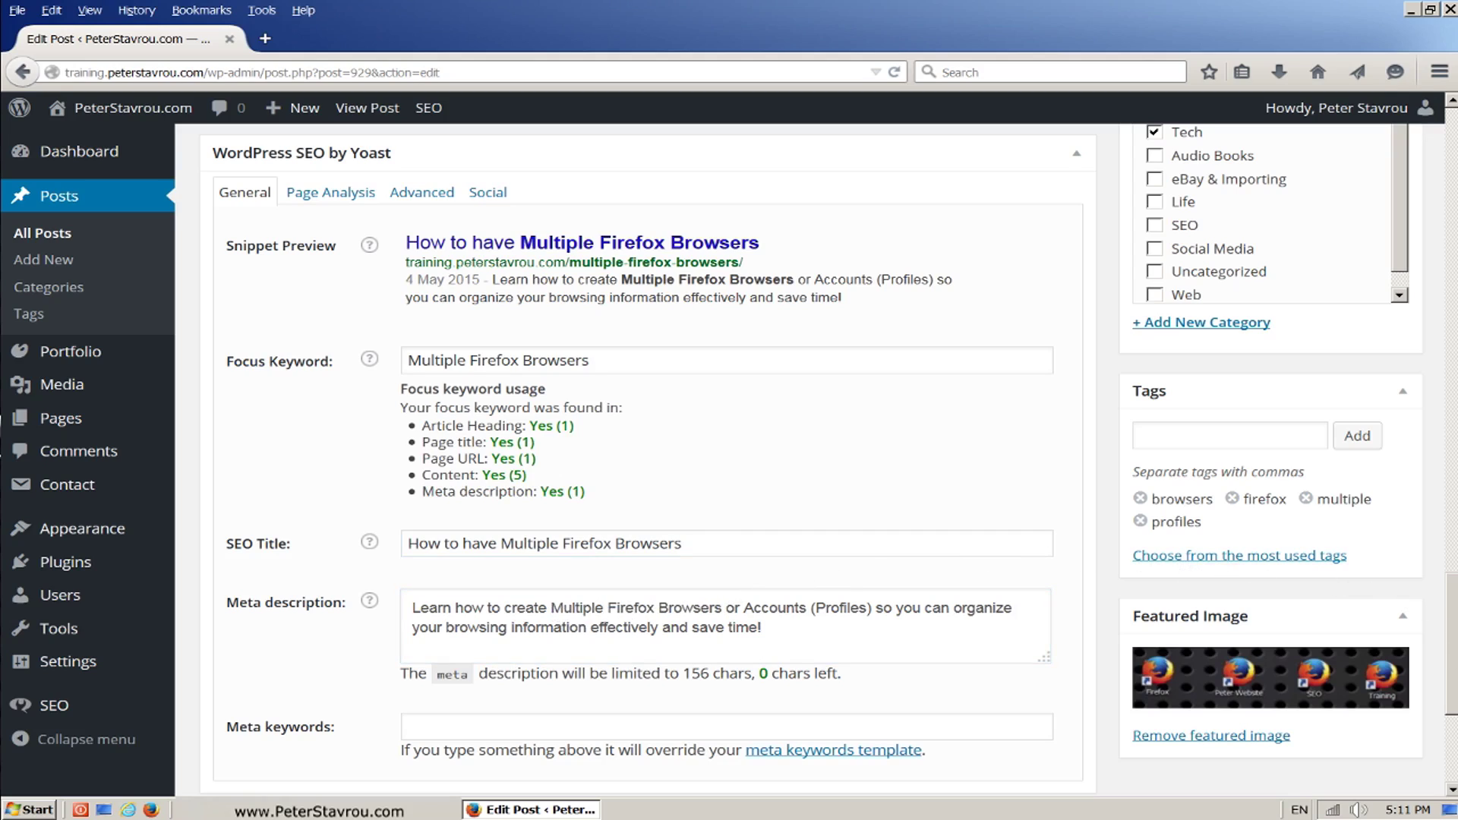
pyautogui.scroll(10, 645, 456)
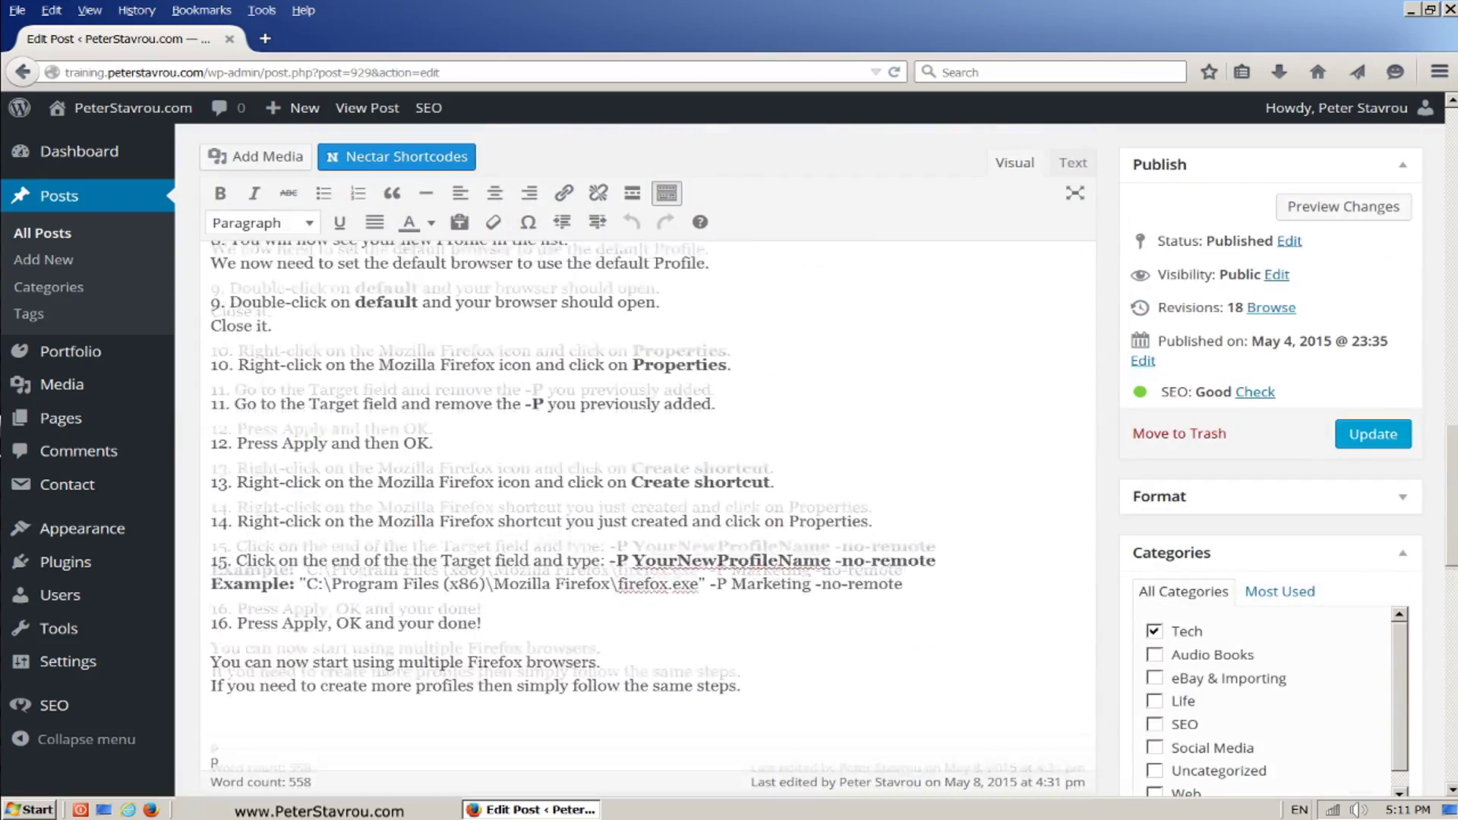
pyautogui.scroll(15, 646, 494)
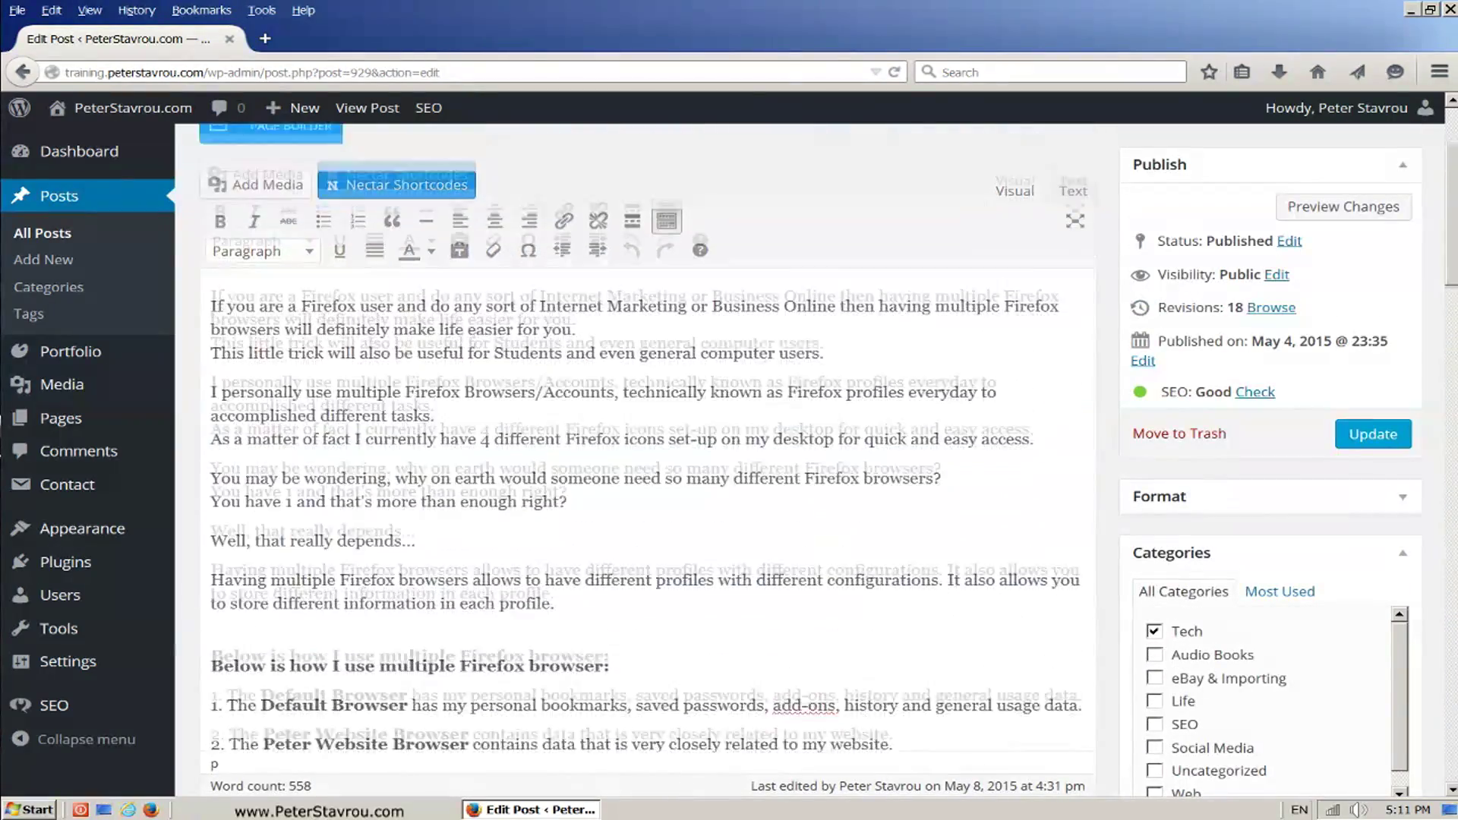
pyautogui.scroll(3, 646, 456)
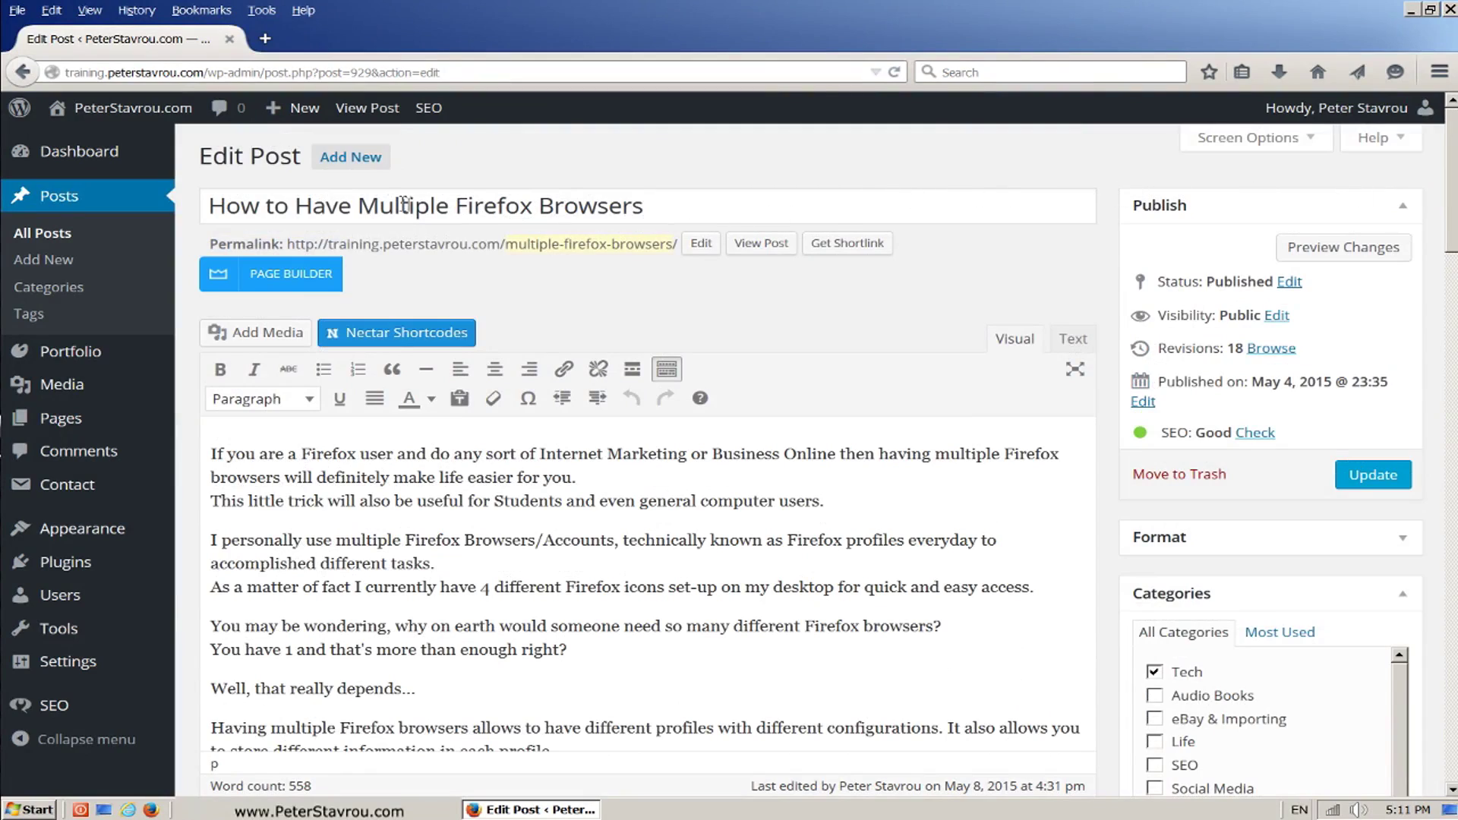
pyautogui.moveTo(360, 206); pyautogui.dragTo(697, 189)
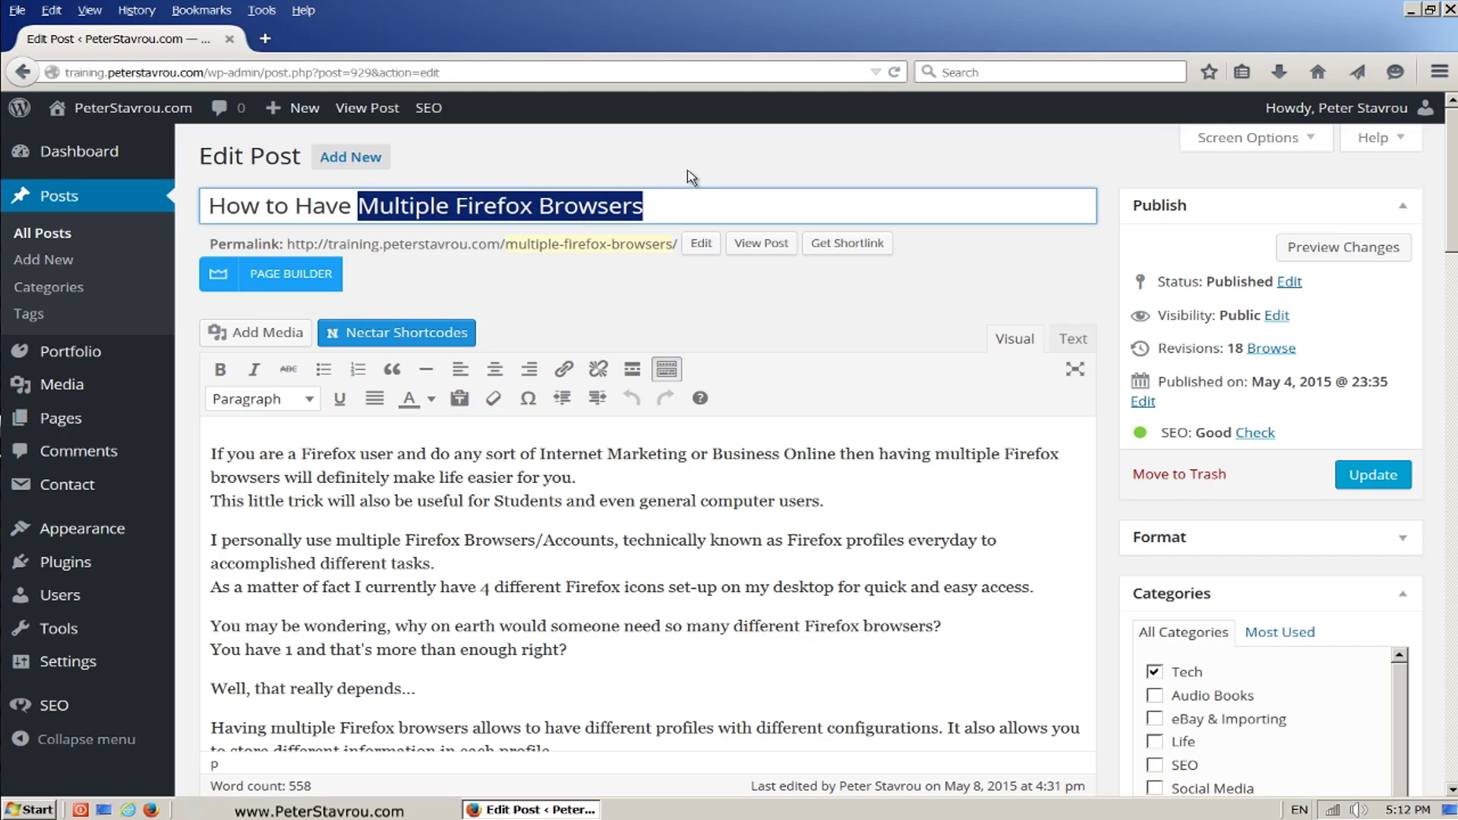
pyautogui.click(691, 177)
pyautogui.moveTo(506, 245); pyautogui.dragTo(671, 254)
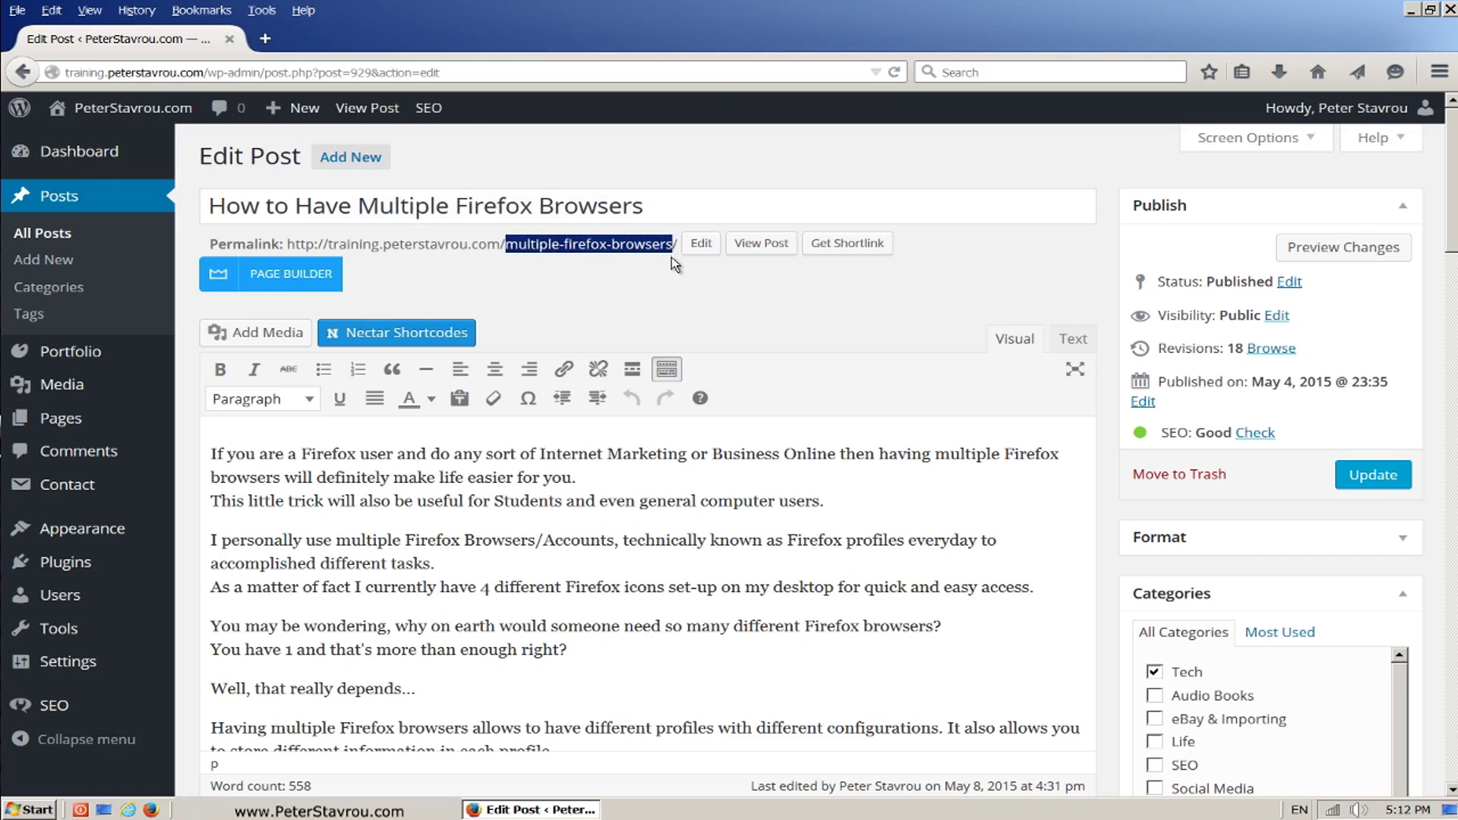
pyautogui.click(671, 257)
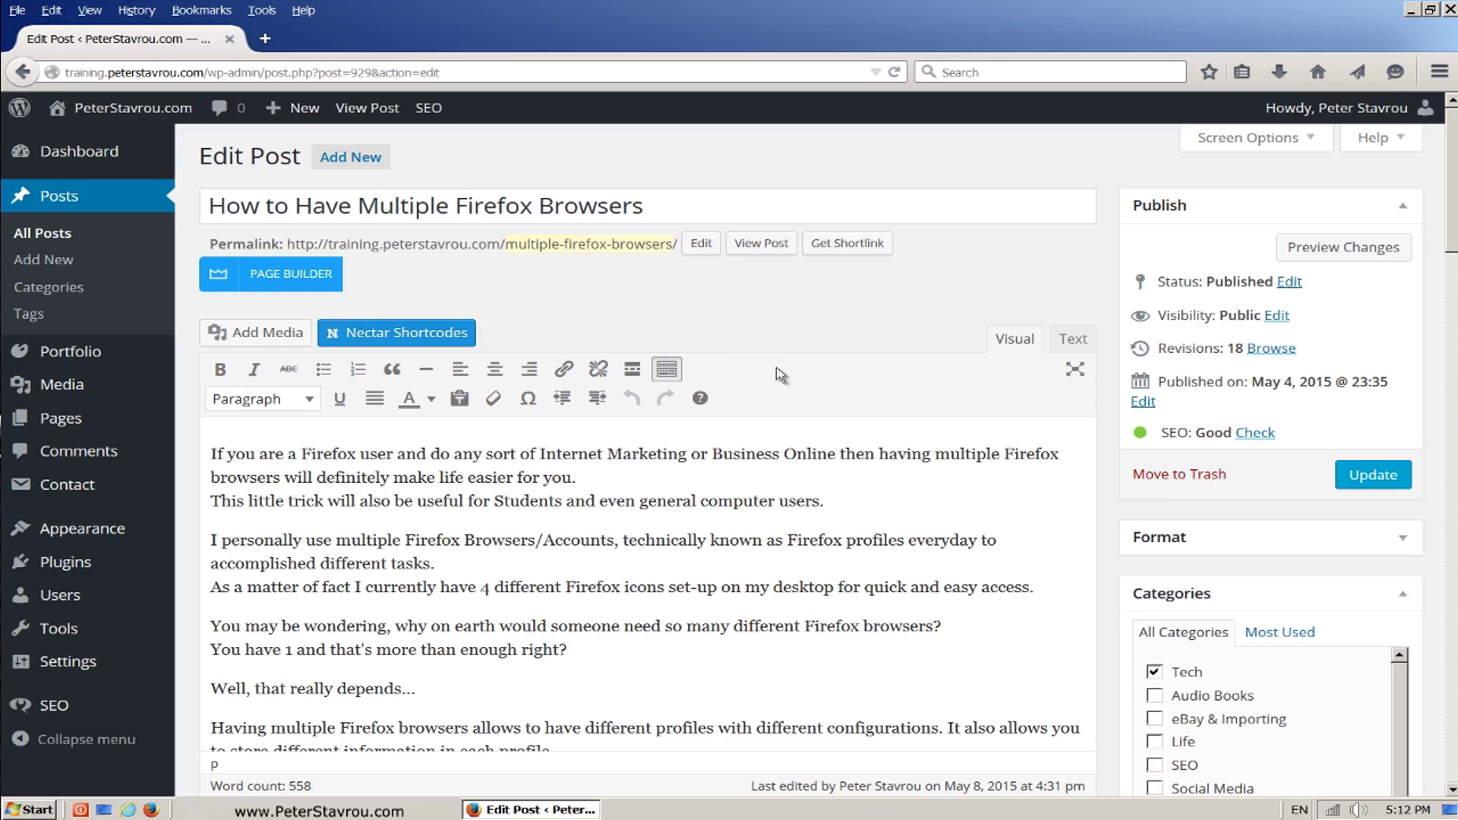
pyautogui.moveTo(936, 458); pyautogui.dragTo(283, 482)
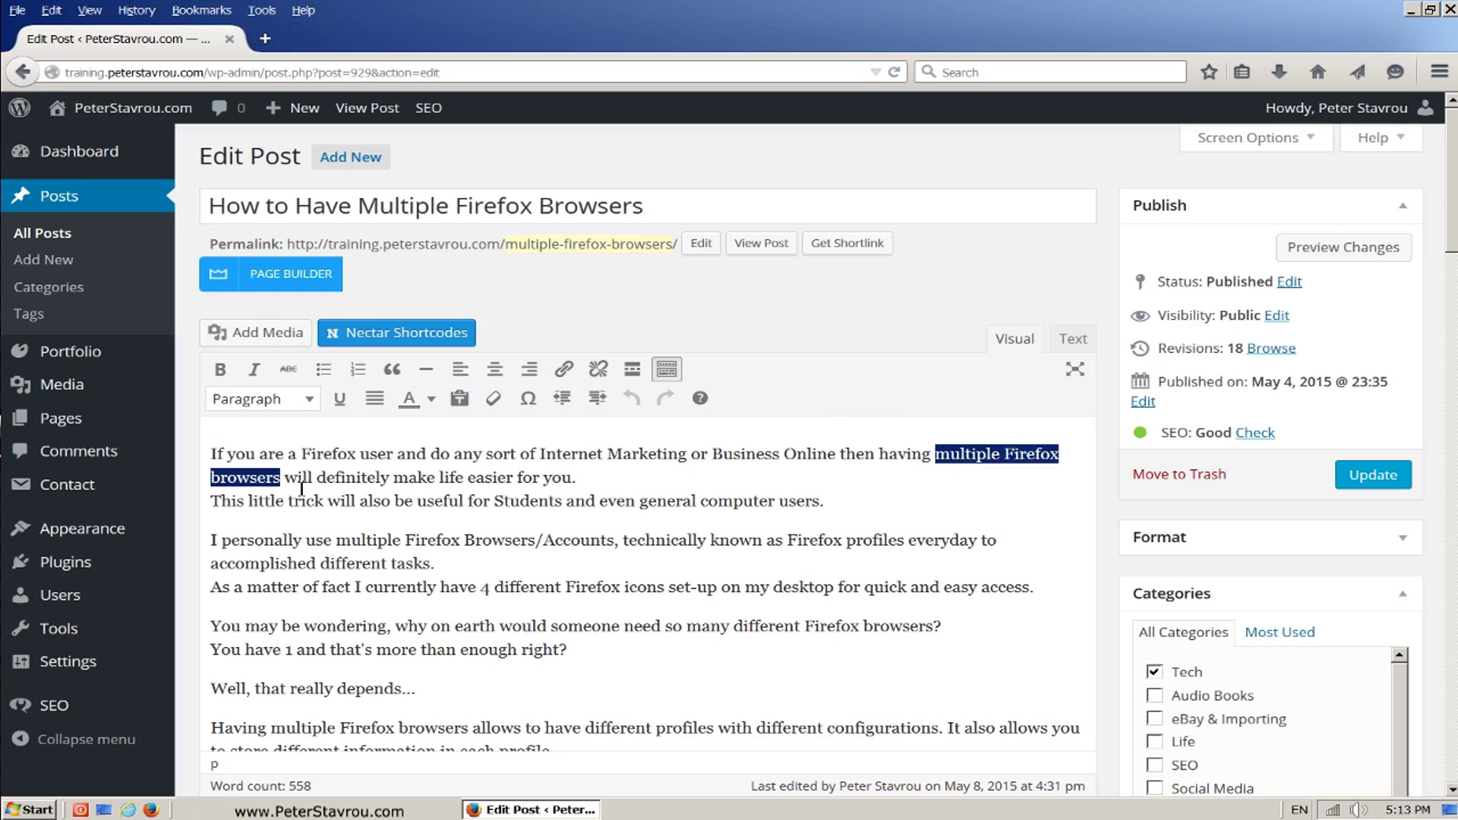
pyautogui.click(340, 544)
pyautogui.moveTo(340, 543); pyautogui.dragTo(535, 554)
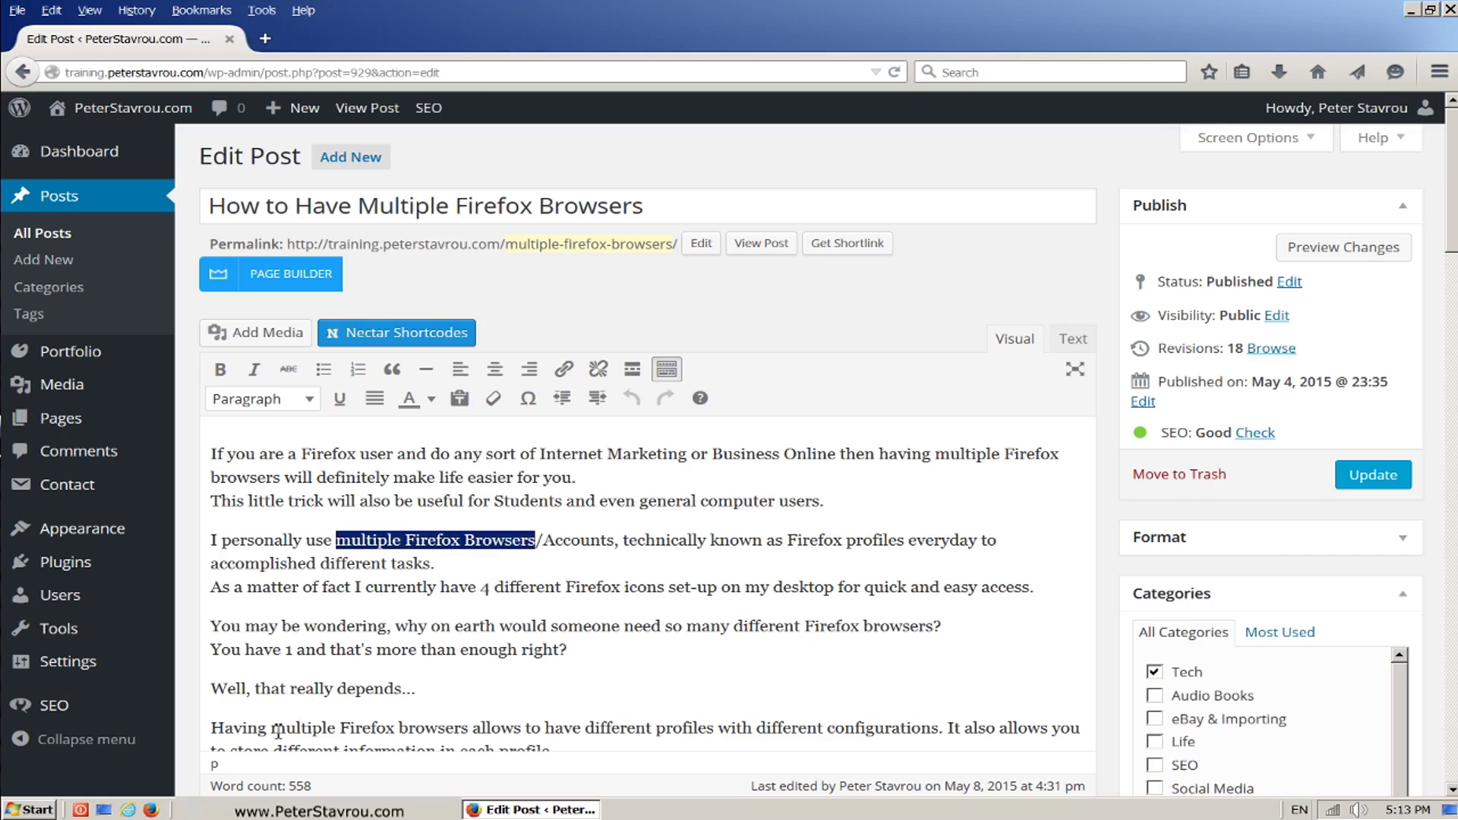
pyautogui.moveTo(271, 732); pyautogui.dragTo(471, 737)
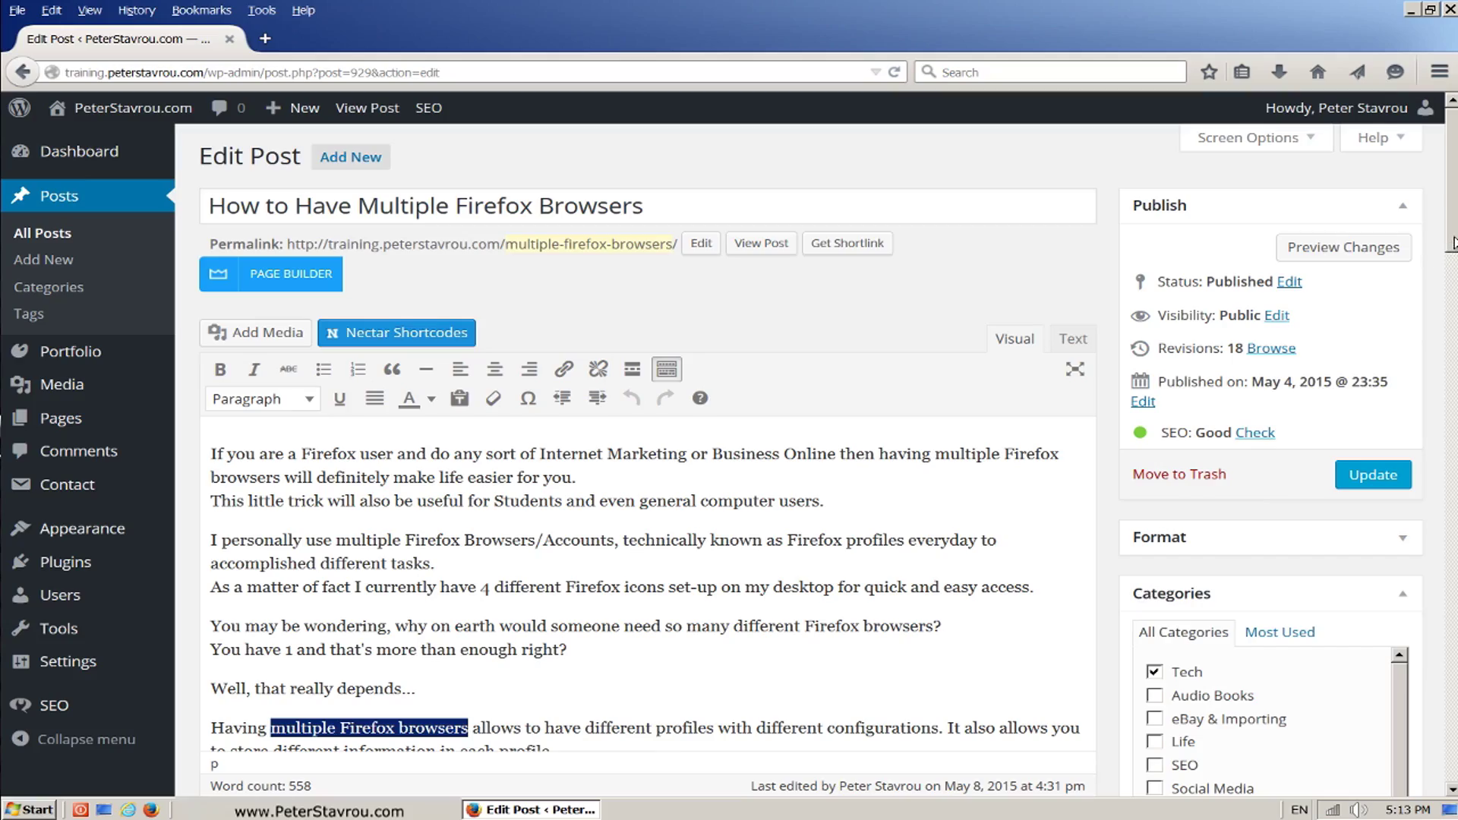
pyautogui.moveTo(1452, 247); pyautogui.dragTo(1451, 354)
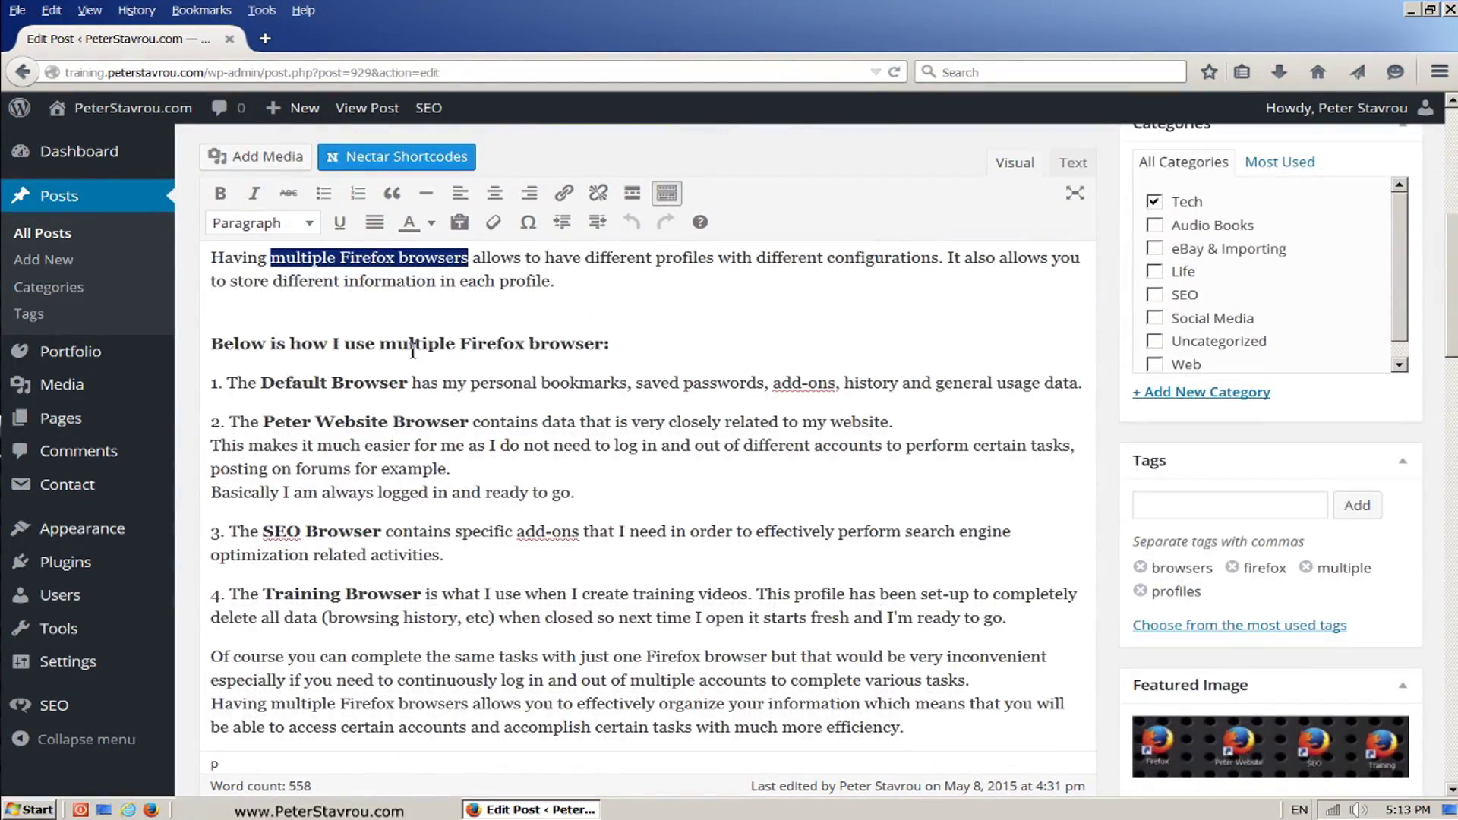
pyautogui.moveTo(383, 347); pyautogui.dragTo(606, 355)
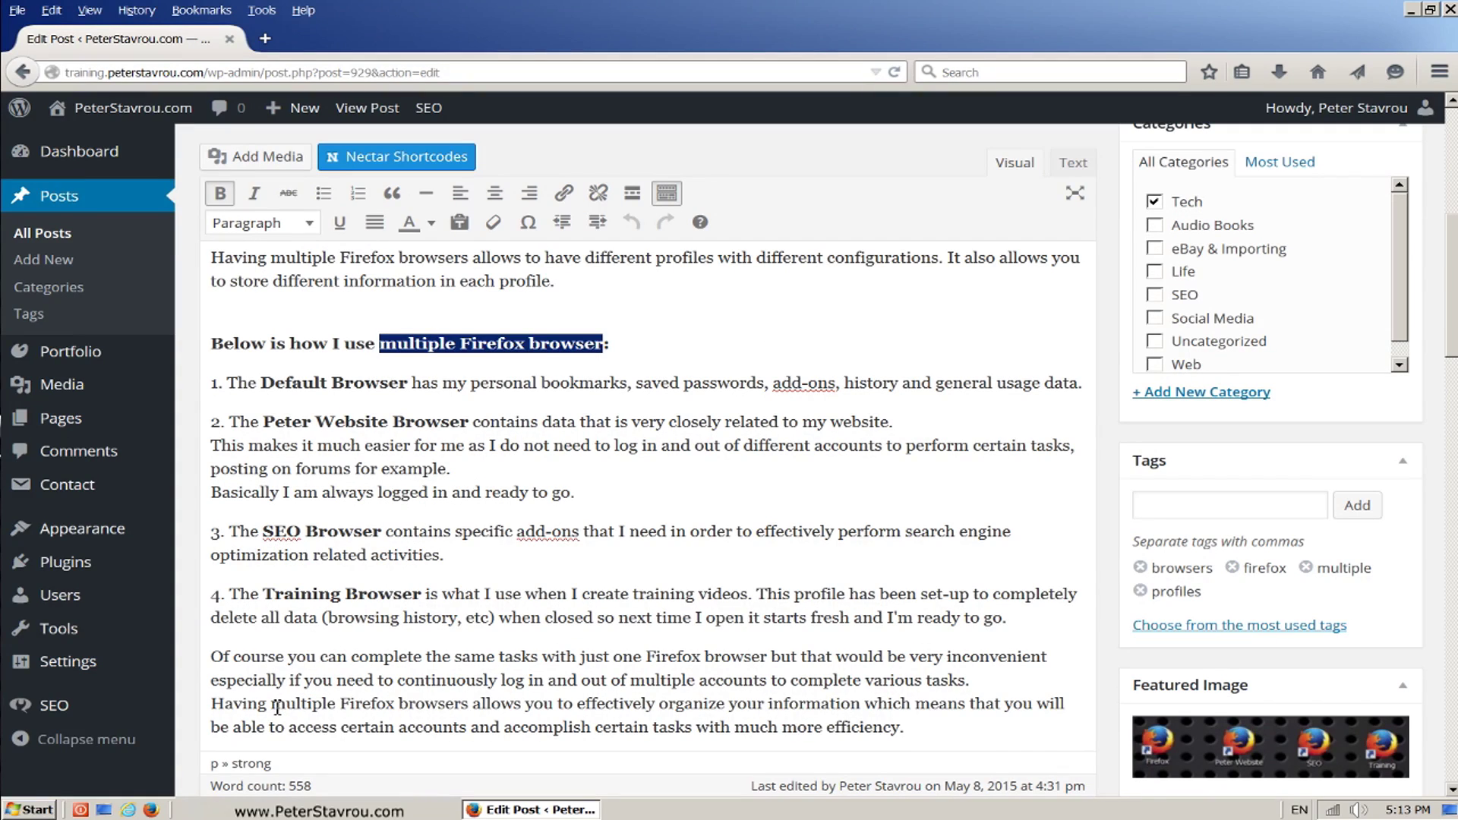
pyautogui.moveTo(271, 704); pyautogui.dragTo(485, 714)
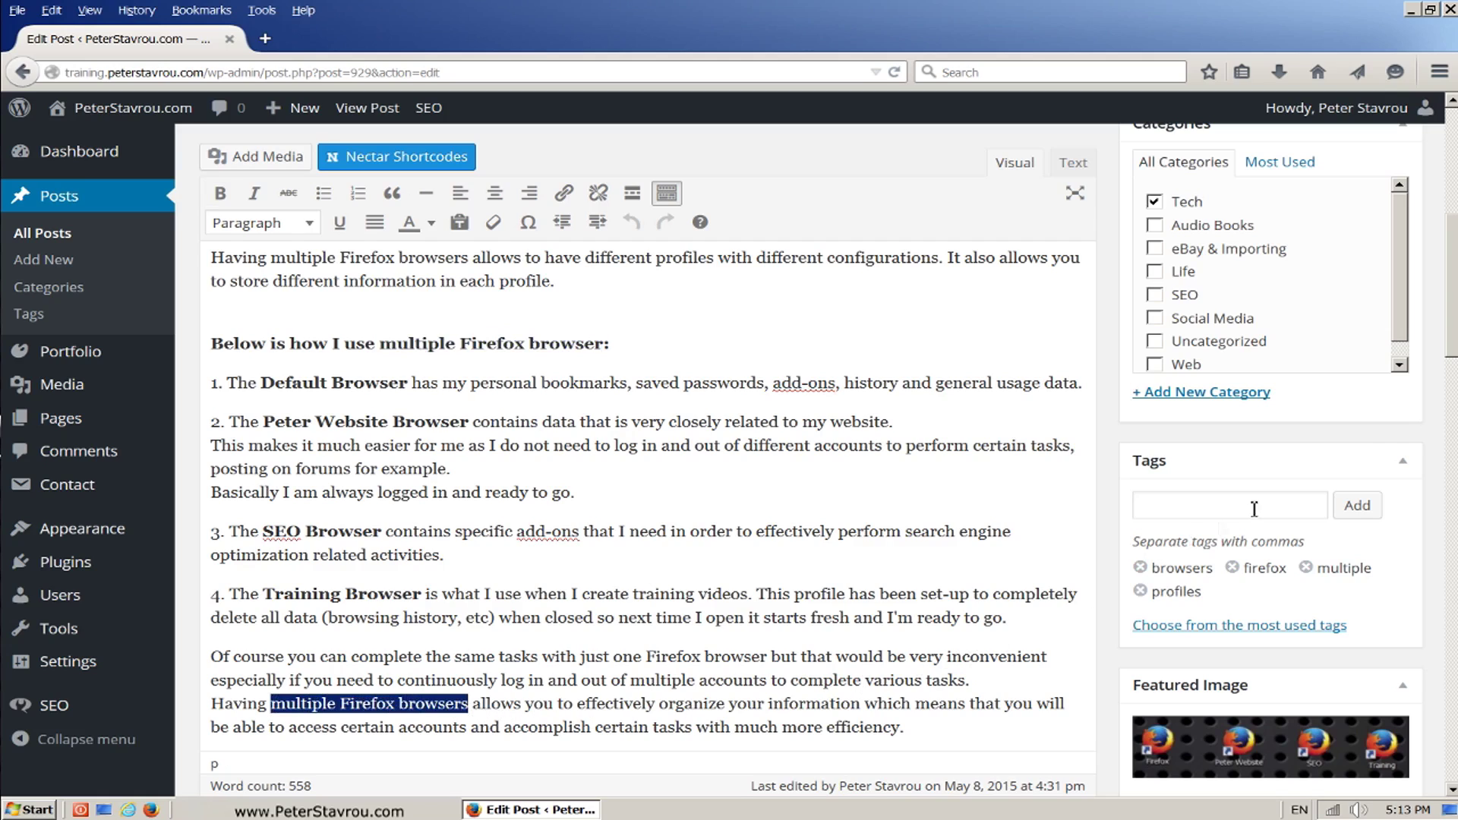
pyautogui.scroll(-5, 1451, 380)
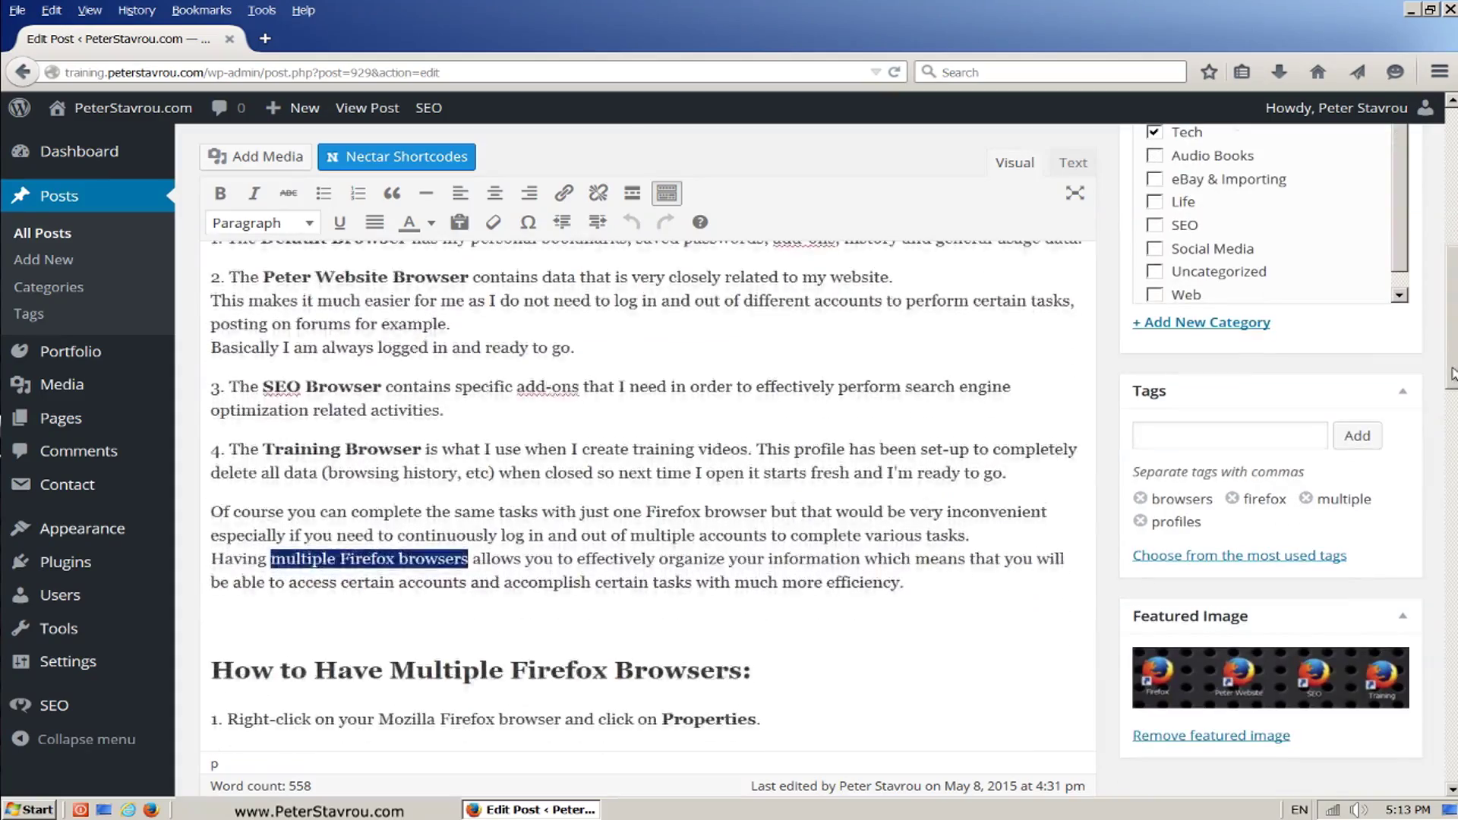
pyautogui.scroll(-4, 1453, 393)
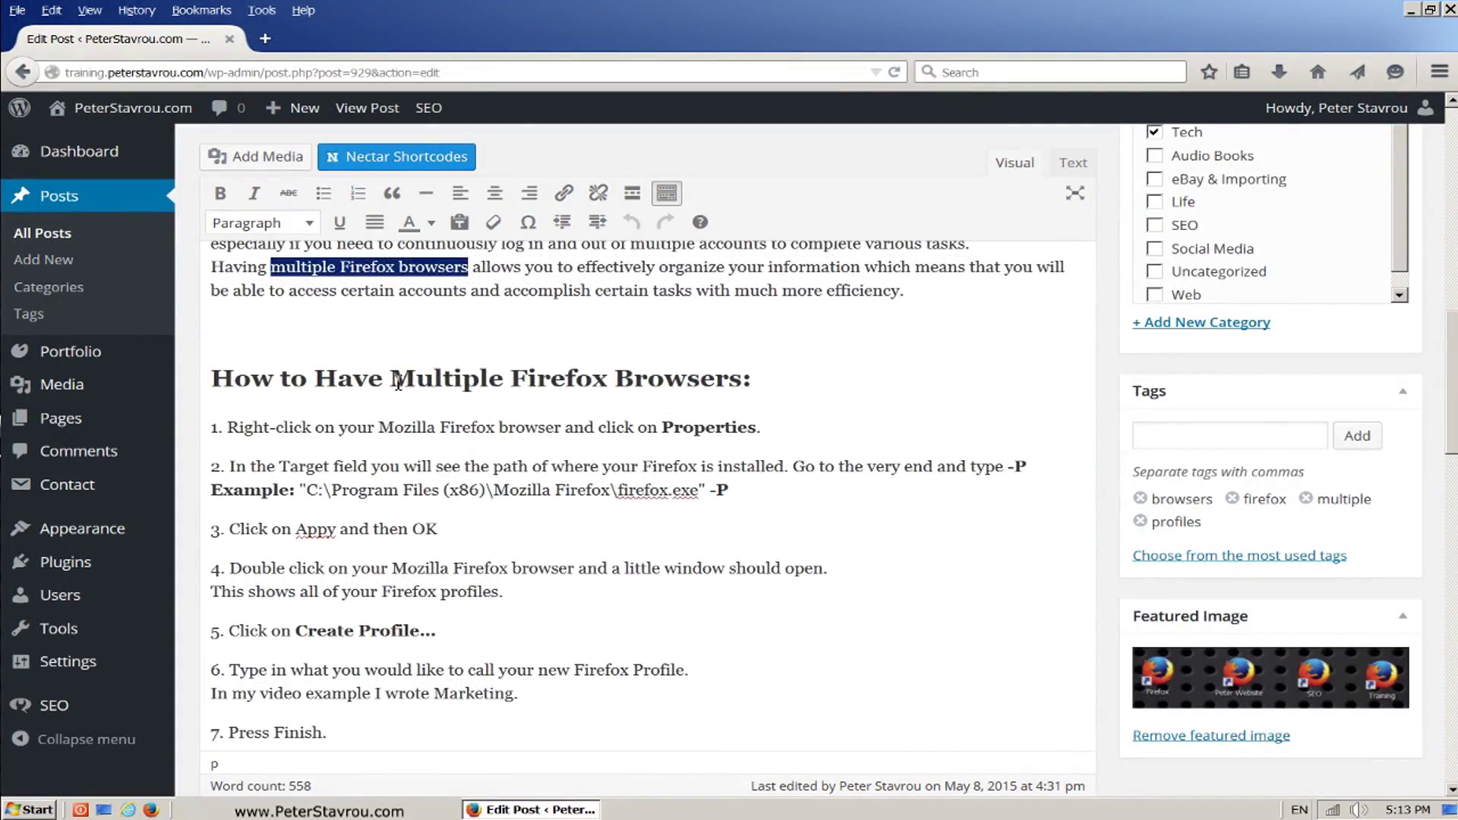
pyautogui.moveTo(391, 379); pyautogui.dragTo(742, 389)
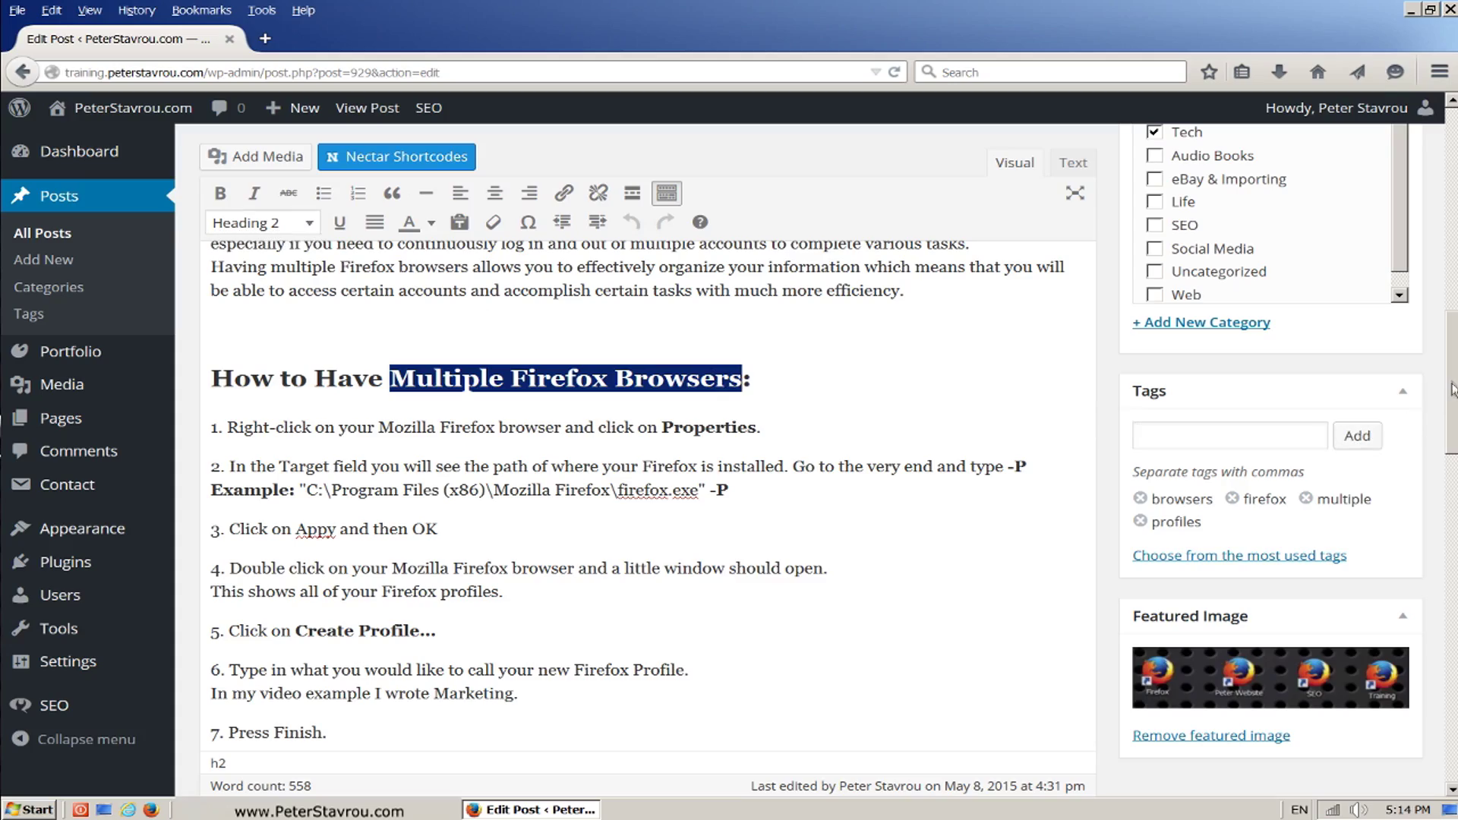
pyautogui.moveTo(1454, 380); pyautogui.dragTo(1456, 452)
pyautogui.scroll(-5, 683, 494)
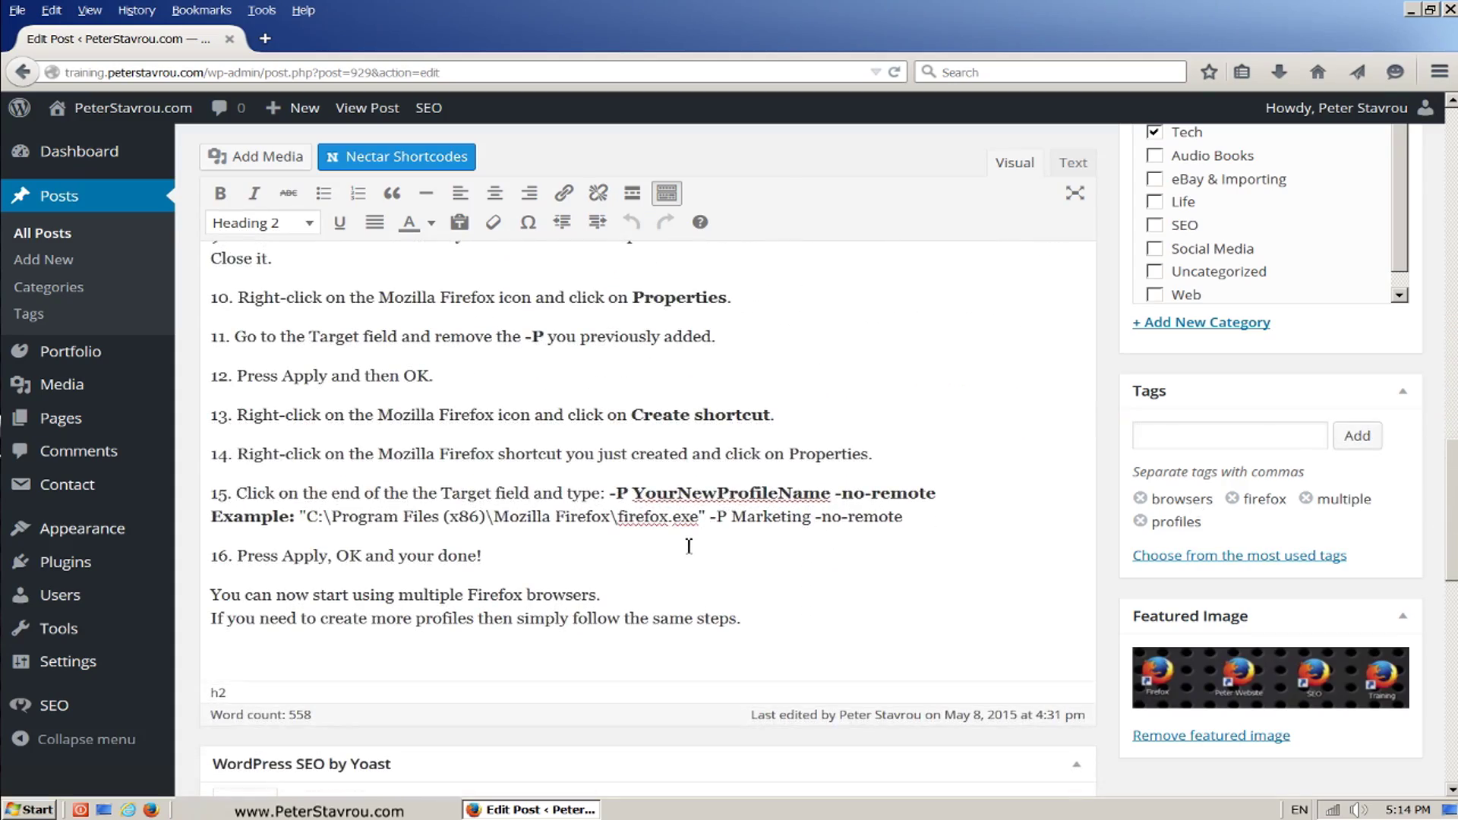
pyautogui.moveTo(404, 598); pyautogui.dragTo(600, 597)
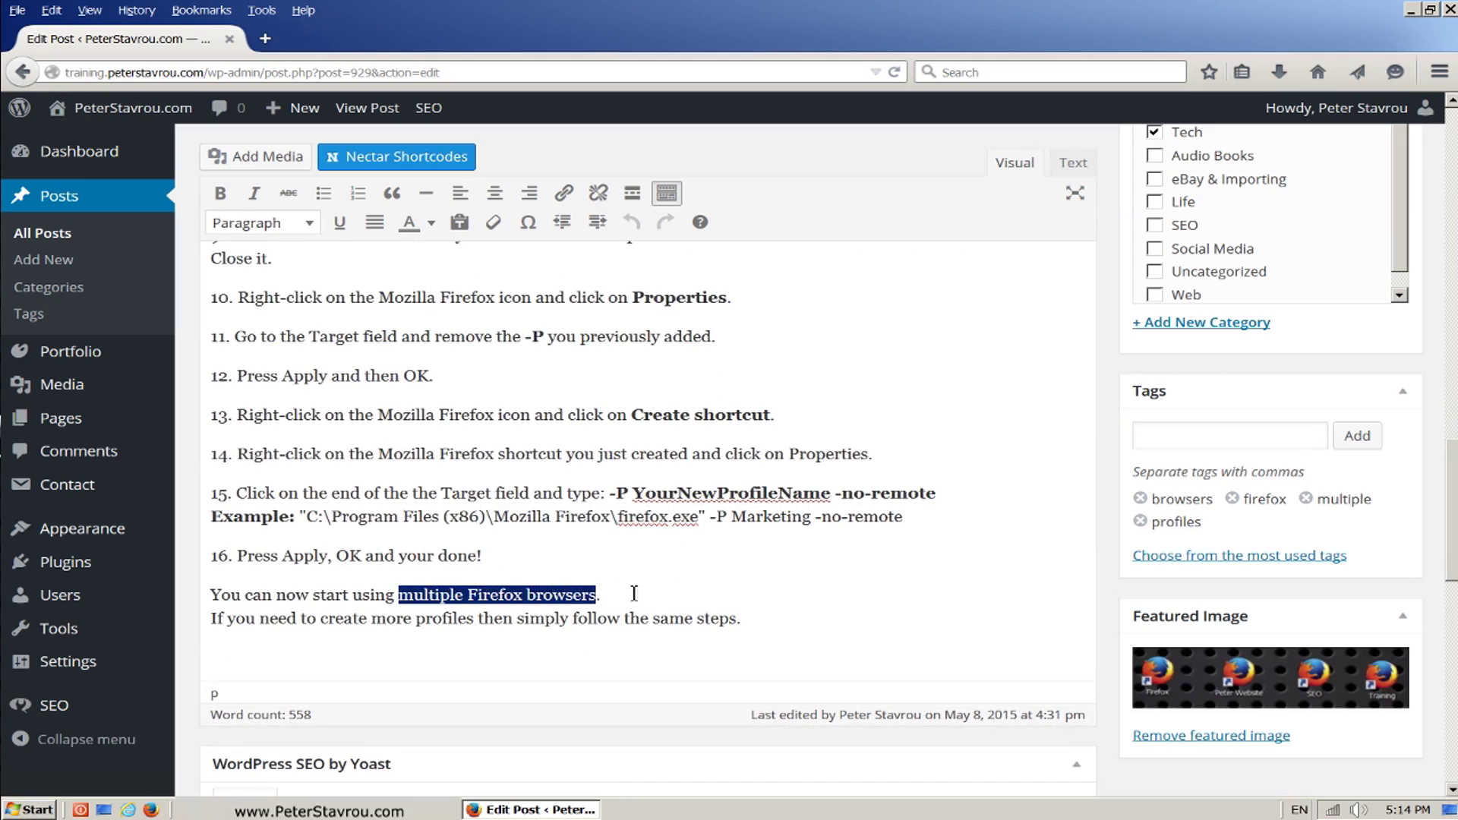
pyautogui.click(672, 597)
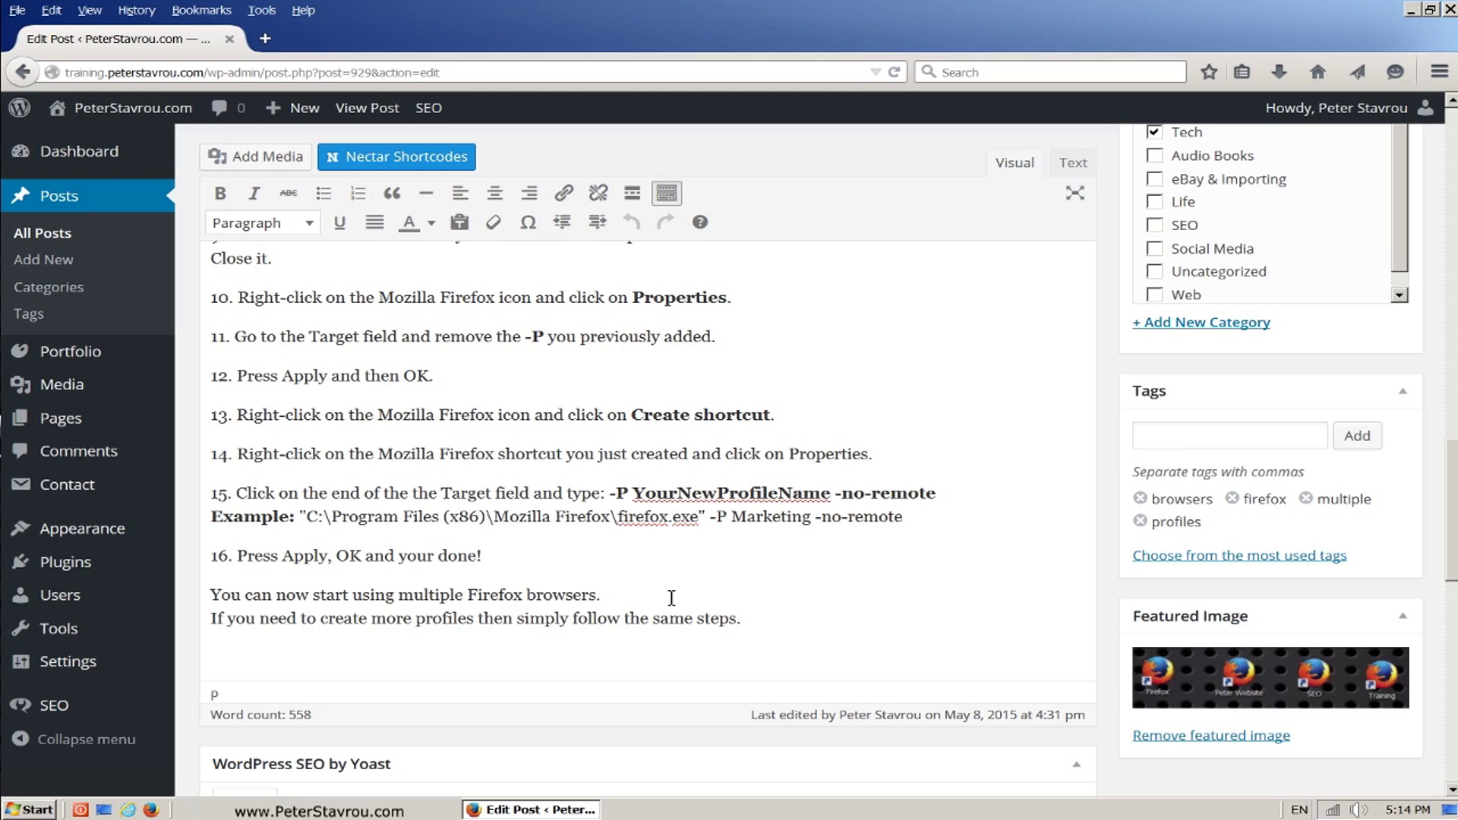
# Step: Remove the post's current featured image
pyautogui.scroll(-2, 996, 629)
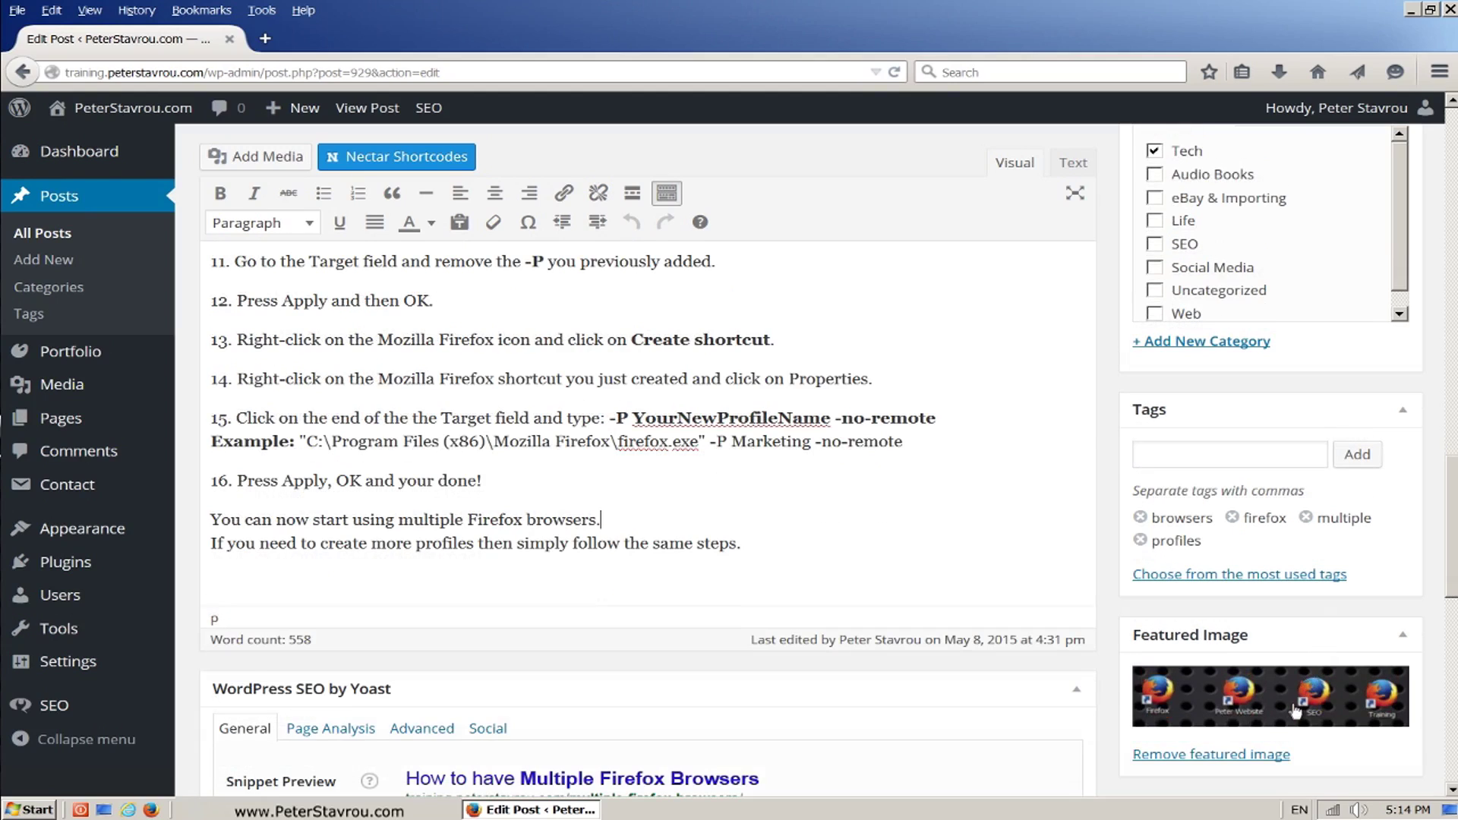
pyautogui.click(1248, 761)
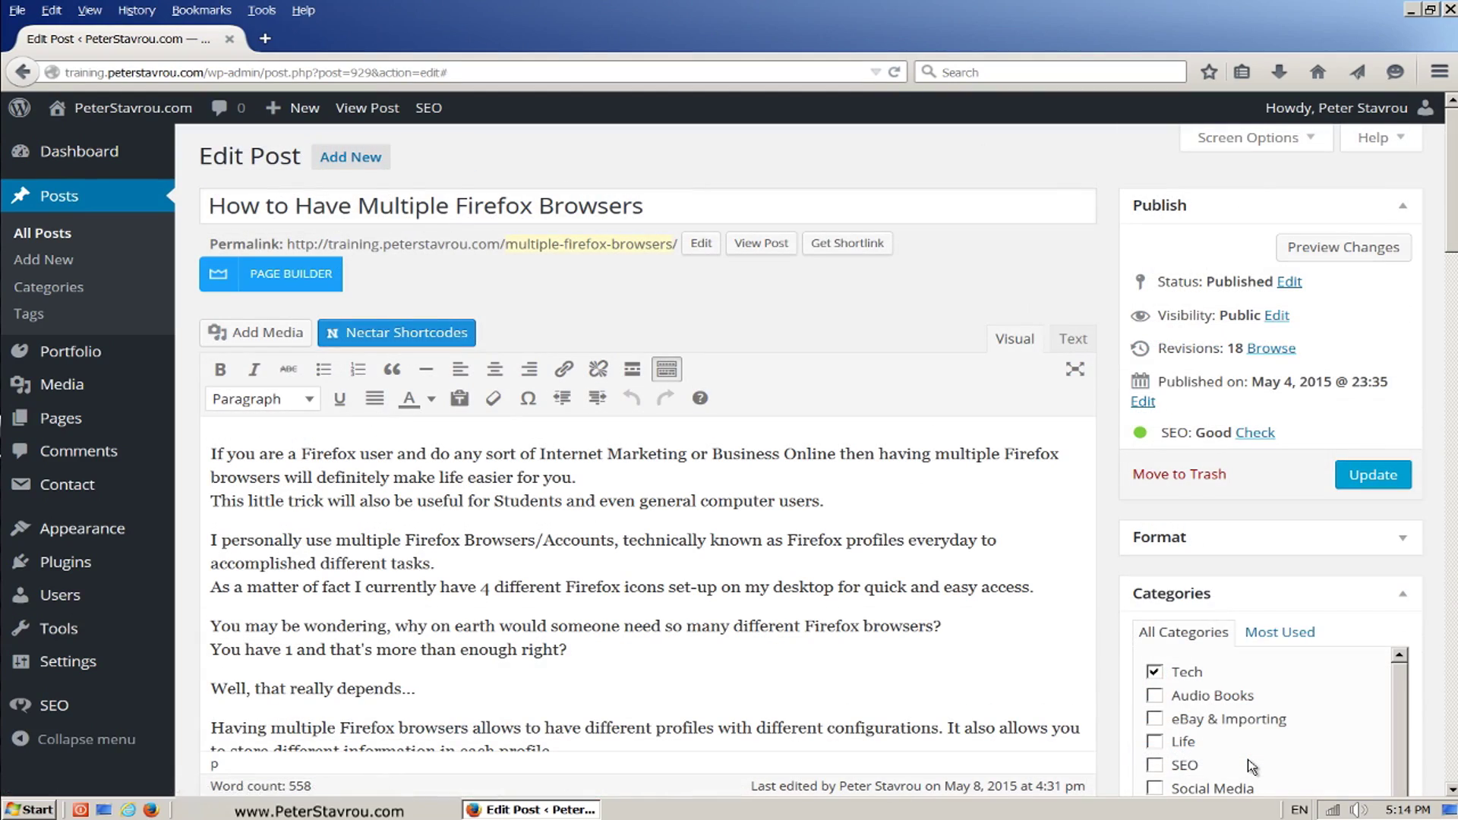
pyautogui.moveTo(1452, 235); pyautogui.dragTo(1452, 441)
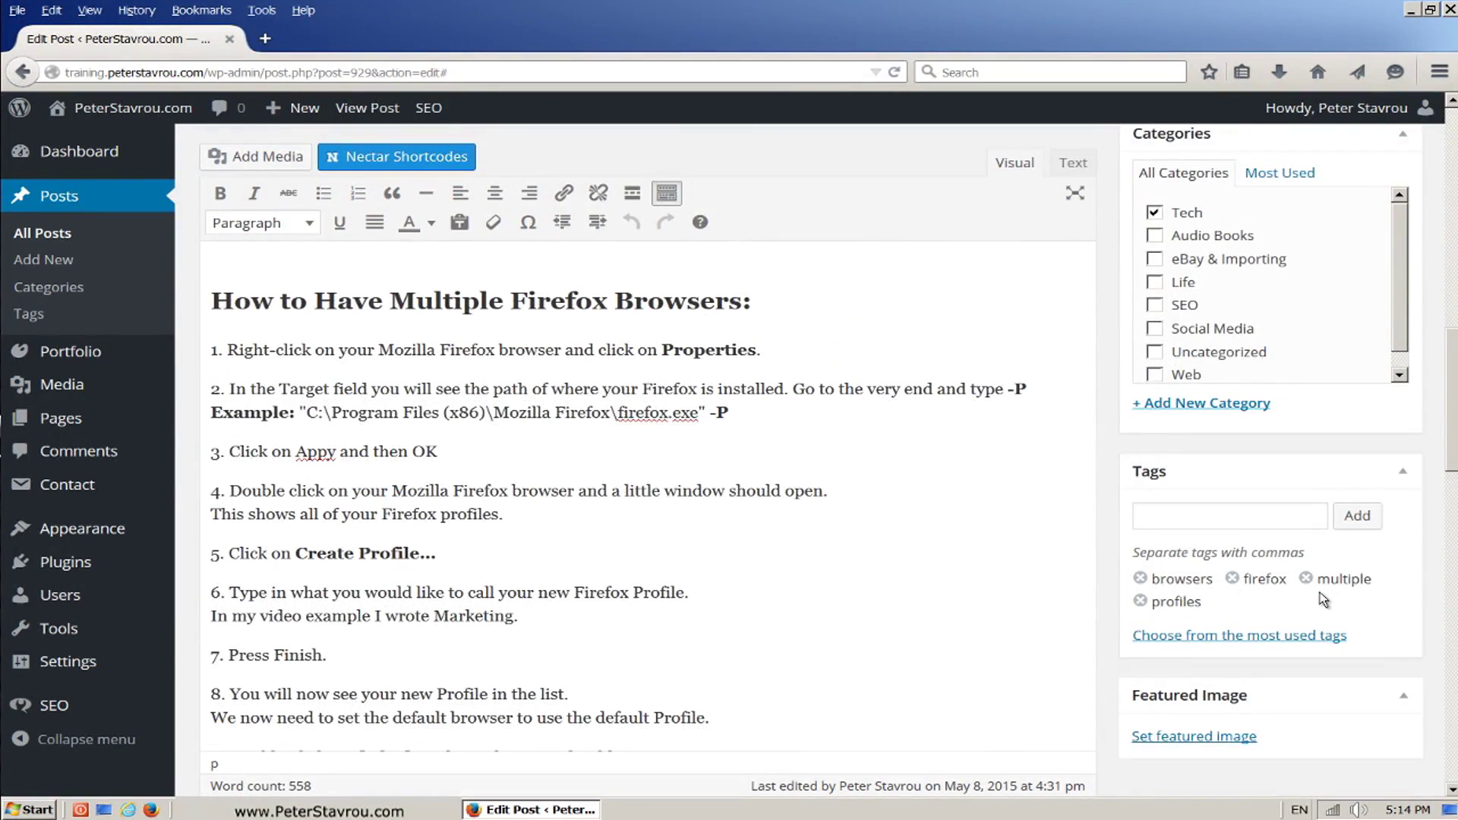
# Step: Pick Multiple-Firefox-Browsers.jpg in the Media Library and check its alt text 'Multiple Firefox Browsers'
pyautogui.click(1216, 738)
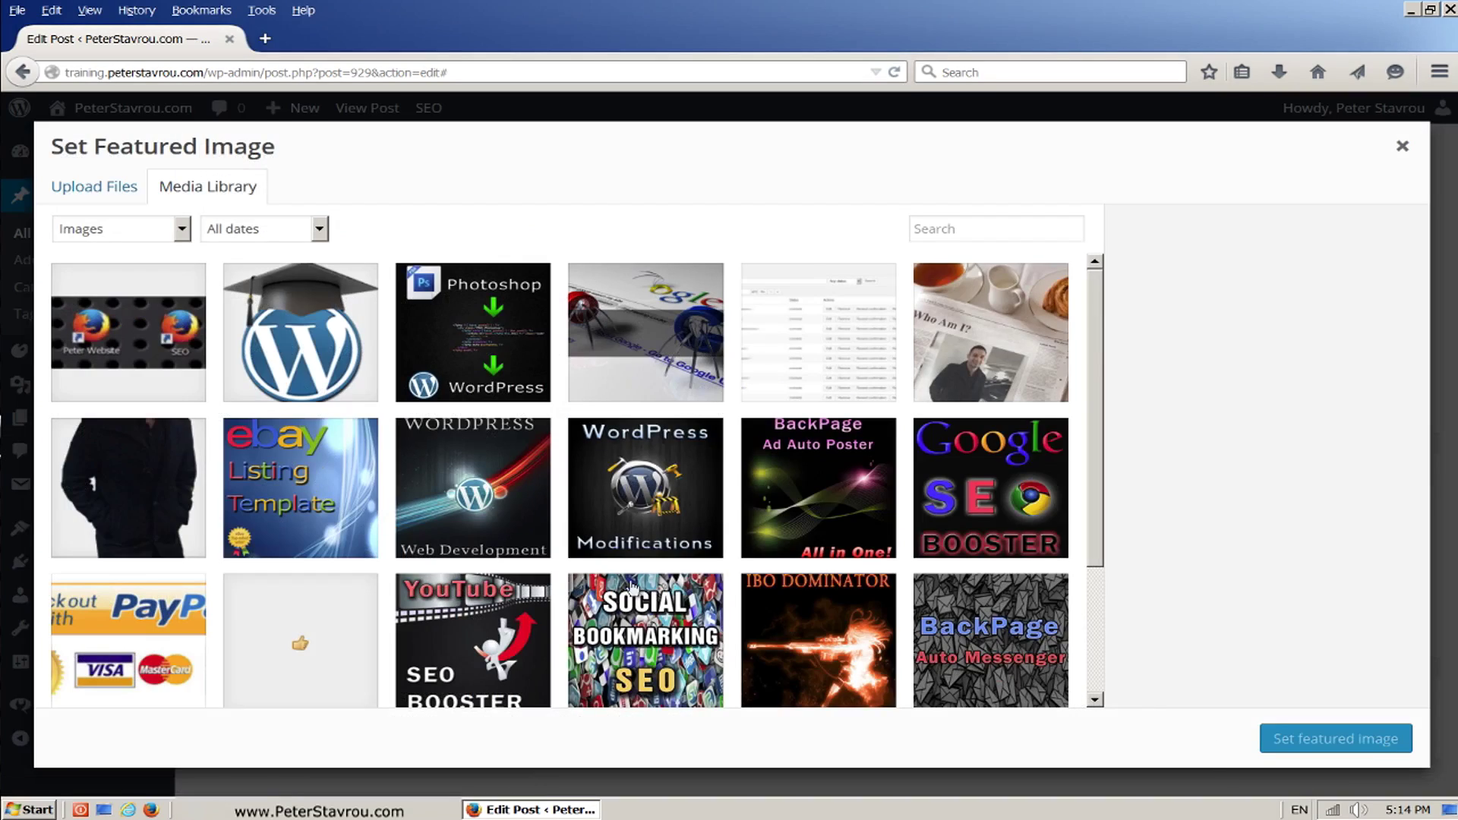
pyautogui.click(163, 361)
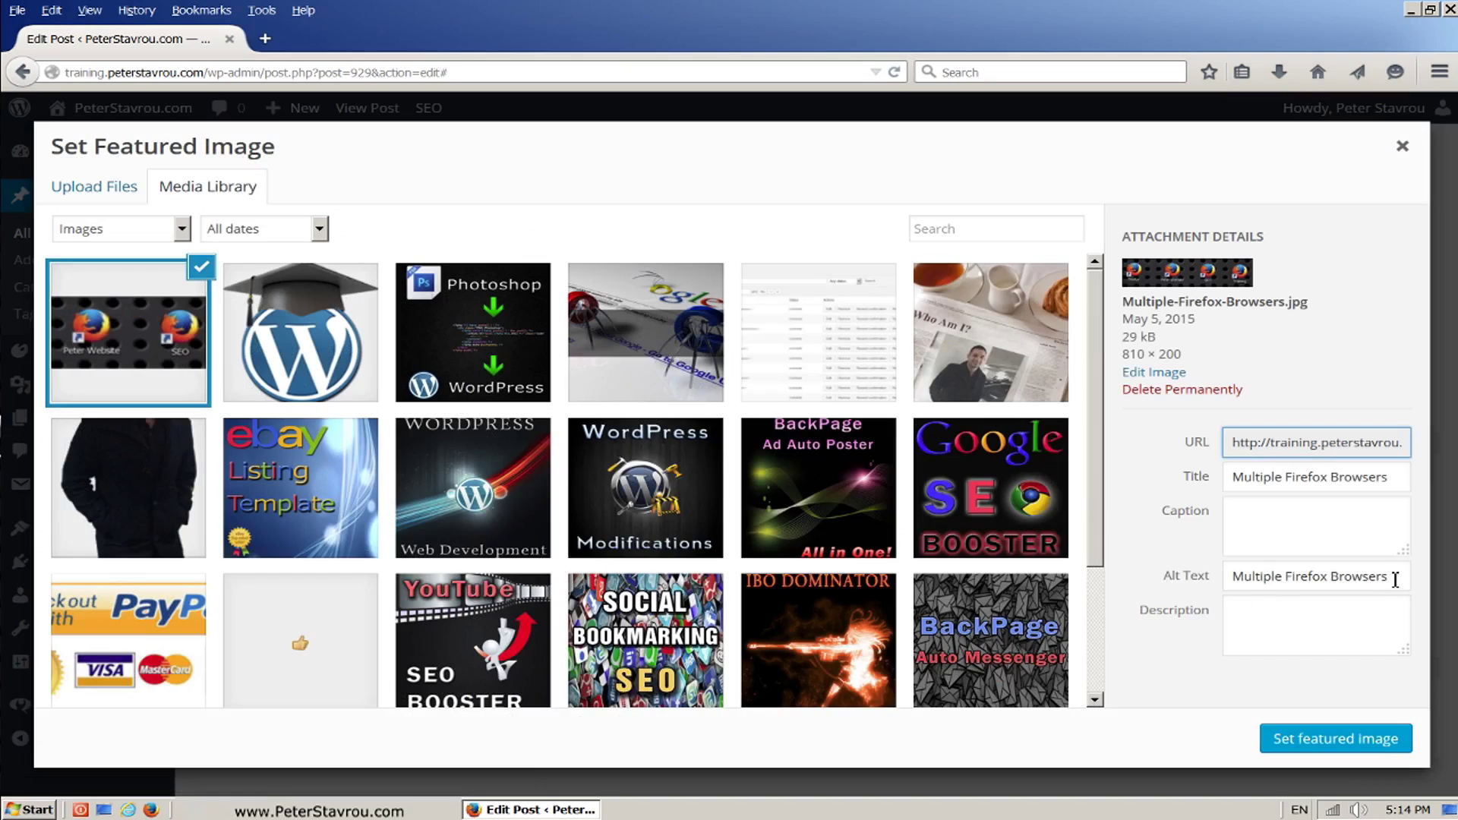
pyautogui.moveTo(1395, 580); pyautogui.dragTo(1223, 585)
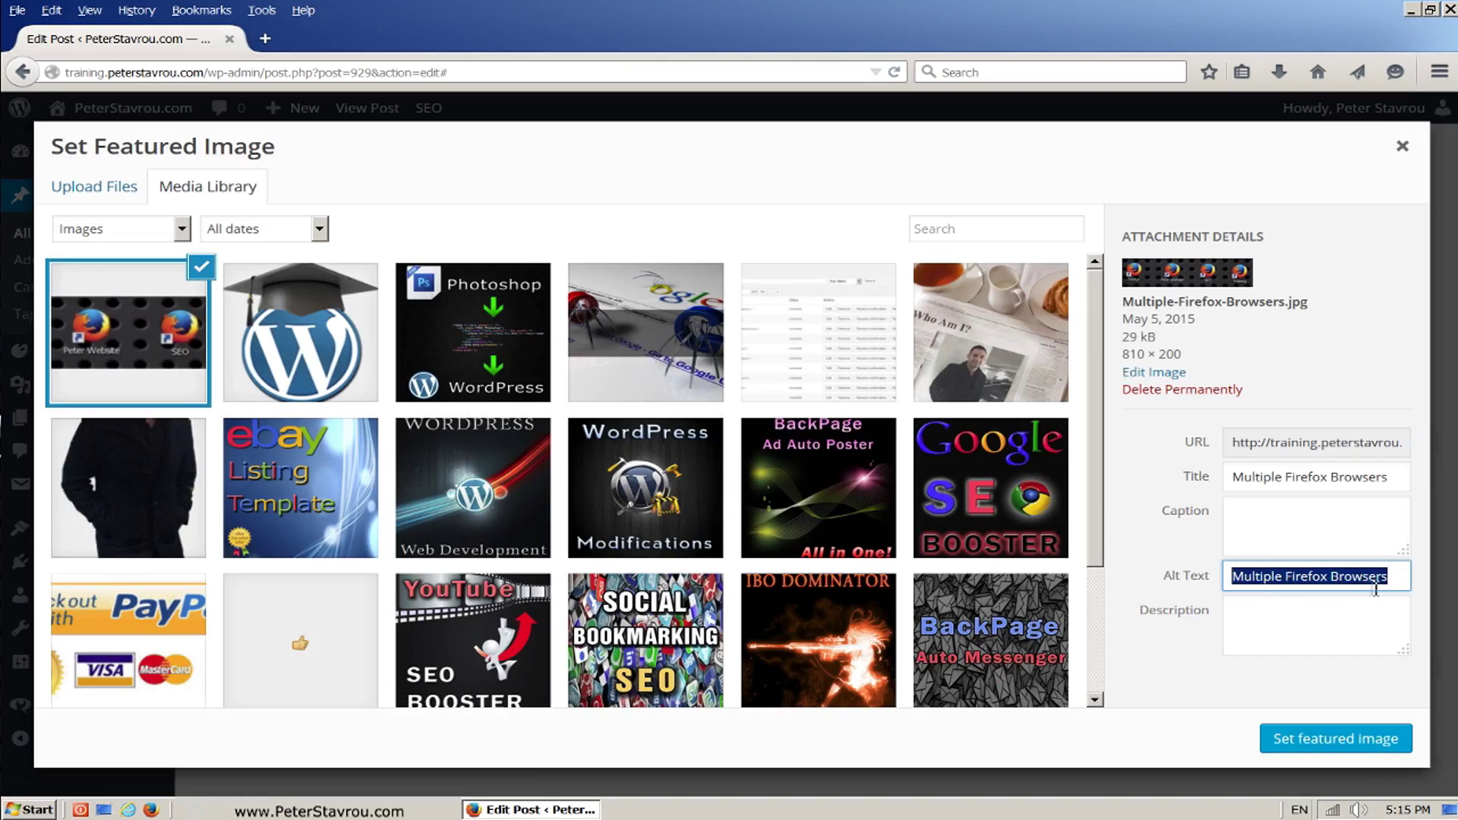
pyautogui.click(1399, 580)
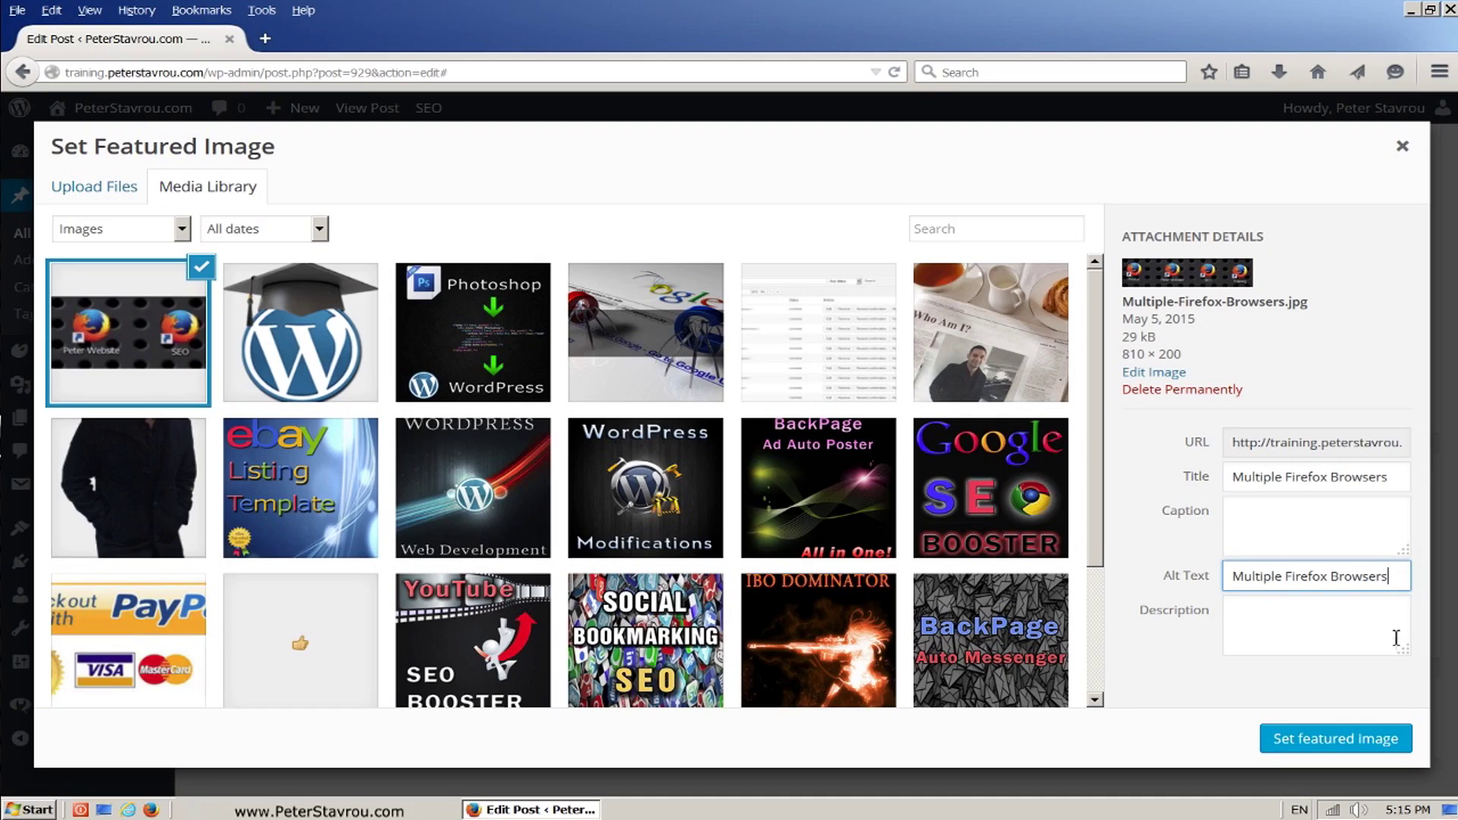
# Step: Confirm Multiple-Firefox-Browsers.jpg as featured image and scroll back to the Yoast SEO box
pyautogui.click(1346, 744)
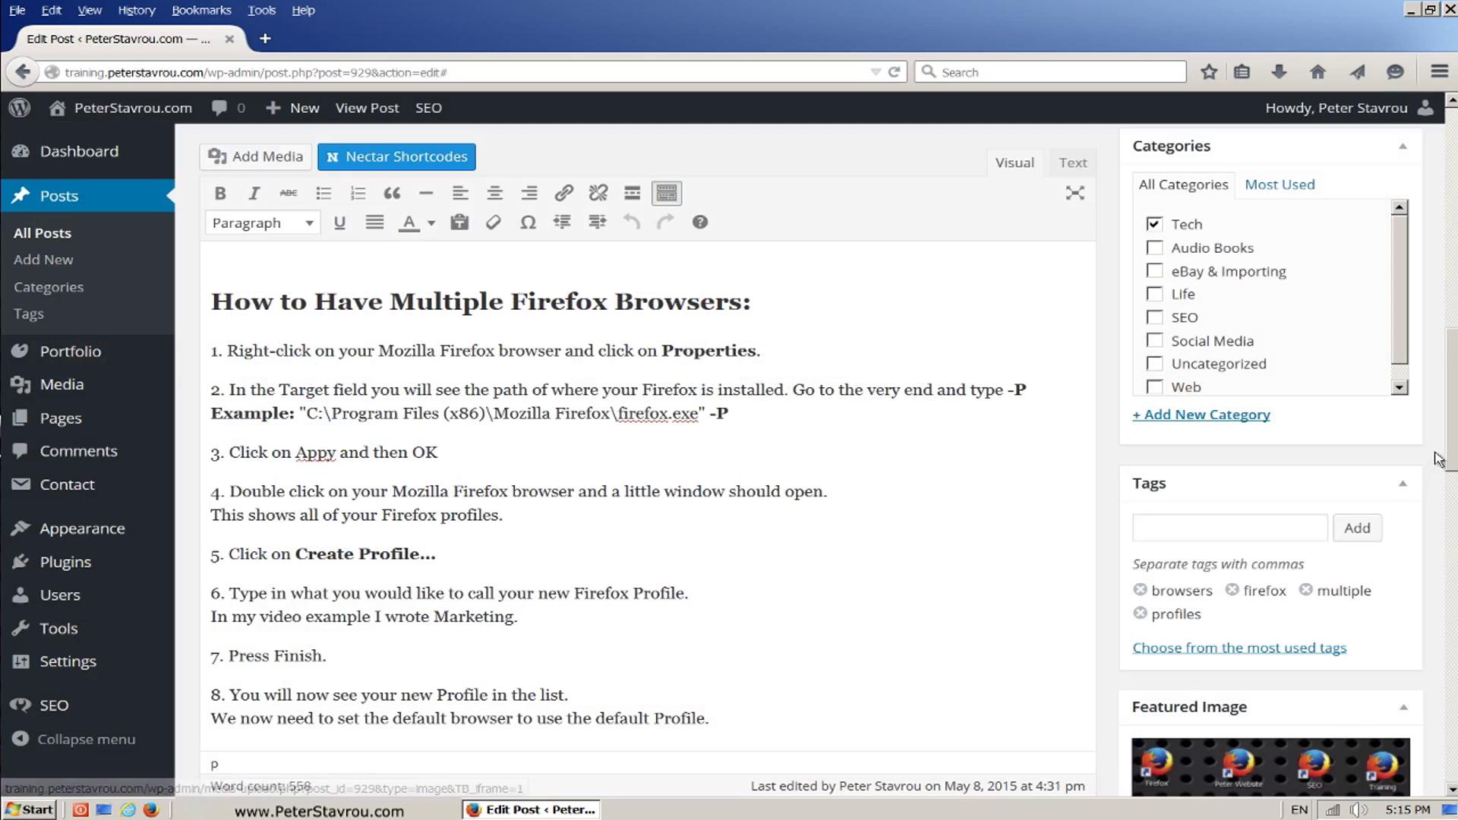
pyautogui.scroll(-5, 1348, 748)
pyautogui.scroll(-10, 645, 456)
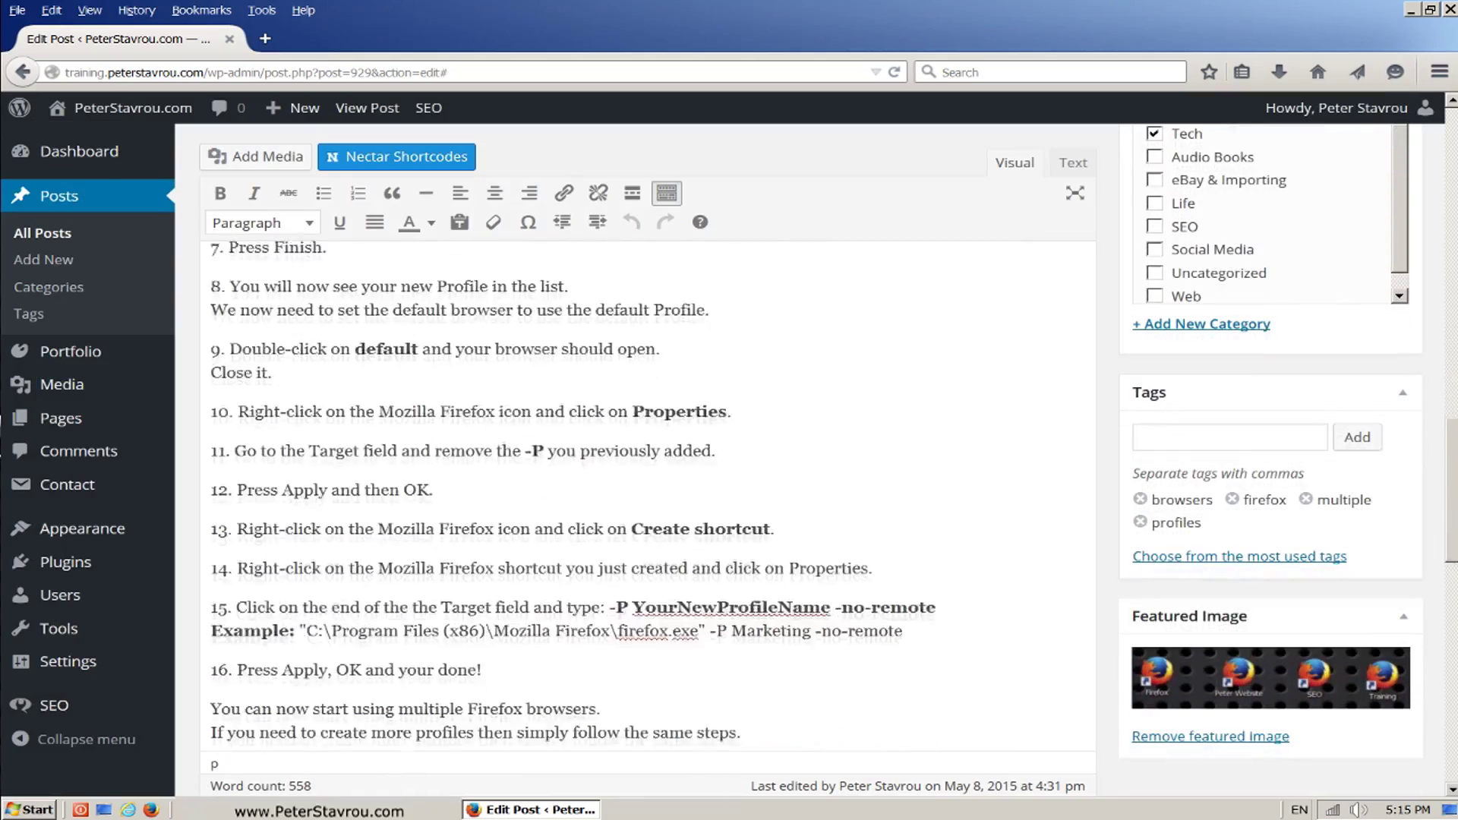
pyautogui.scroll(-3, 865, 538)
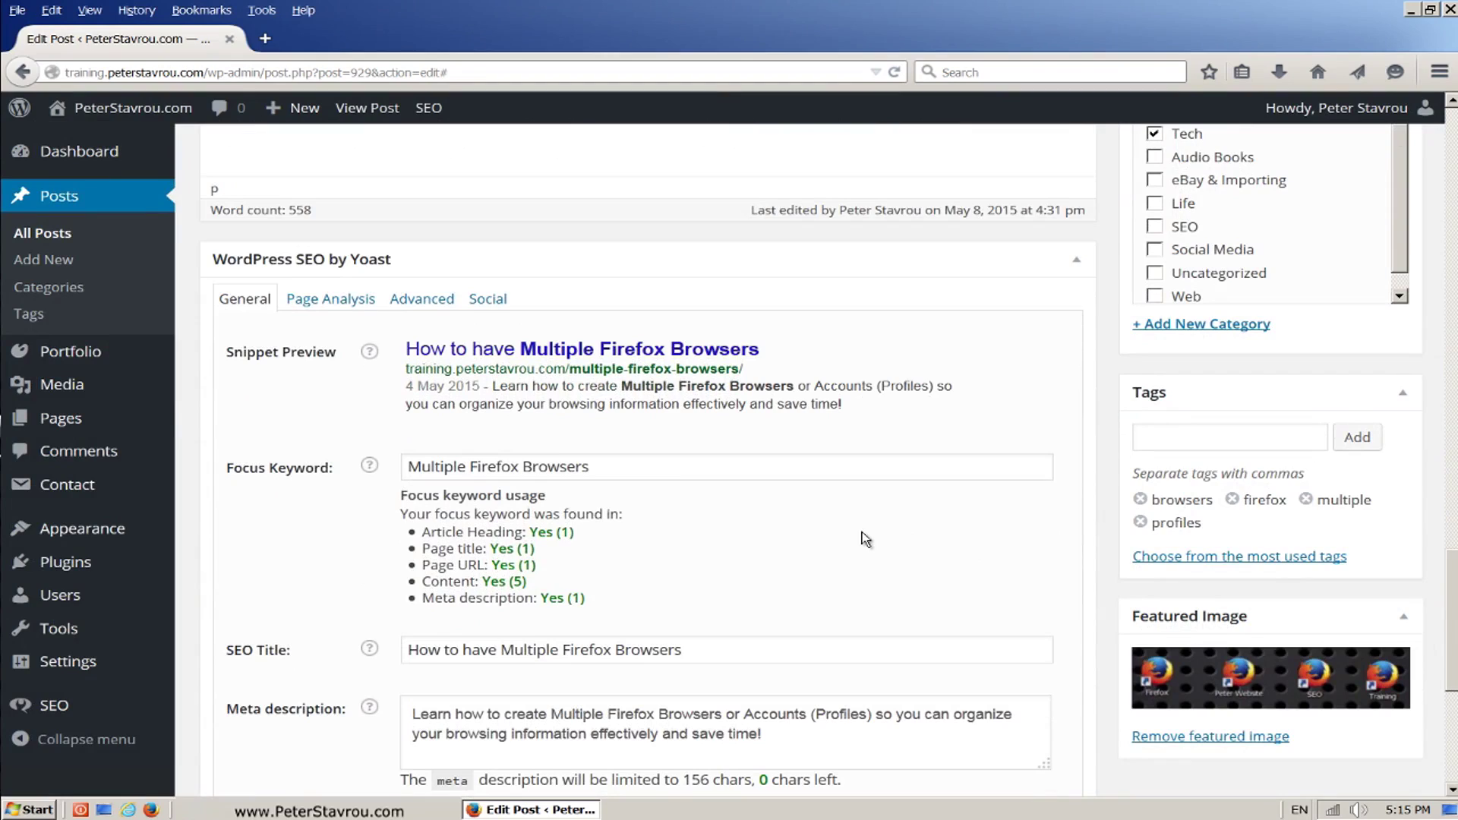
# Step: Show Yoast's Page Analysis, with keyword density 1.03% and notes on outbound links and title length
pyautogui.click(320, 308)
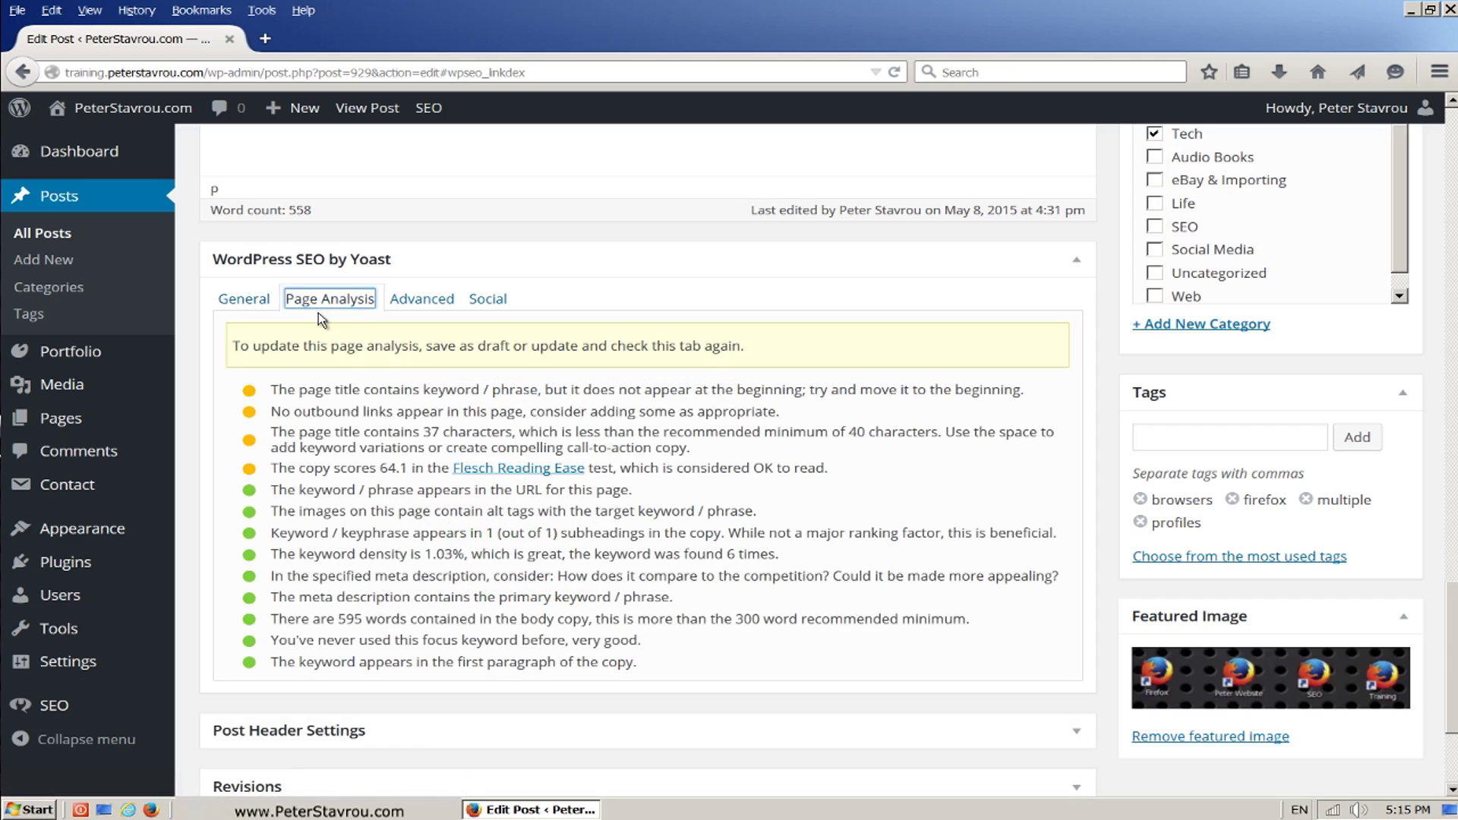